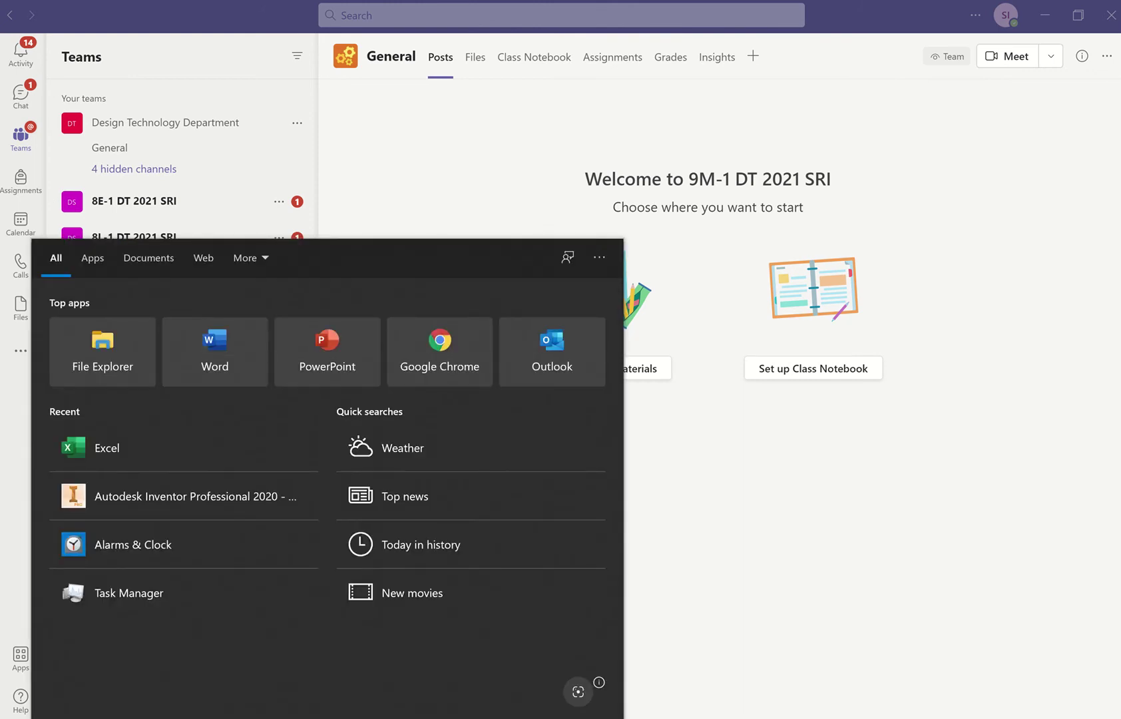
# - Search 'autod' and bring forward Inventor with the Inner - base template part open
pyautogui.write('autod')
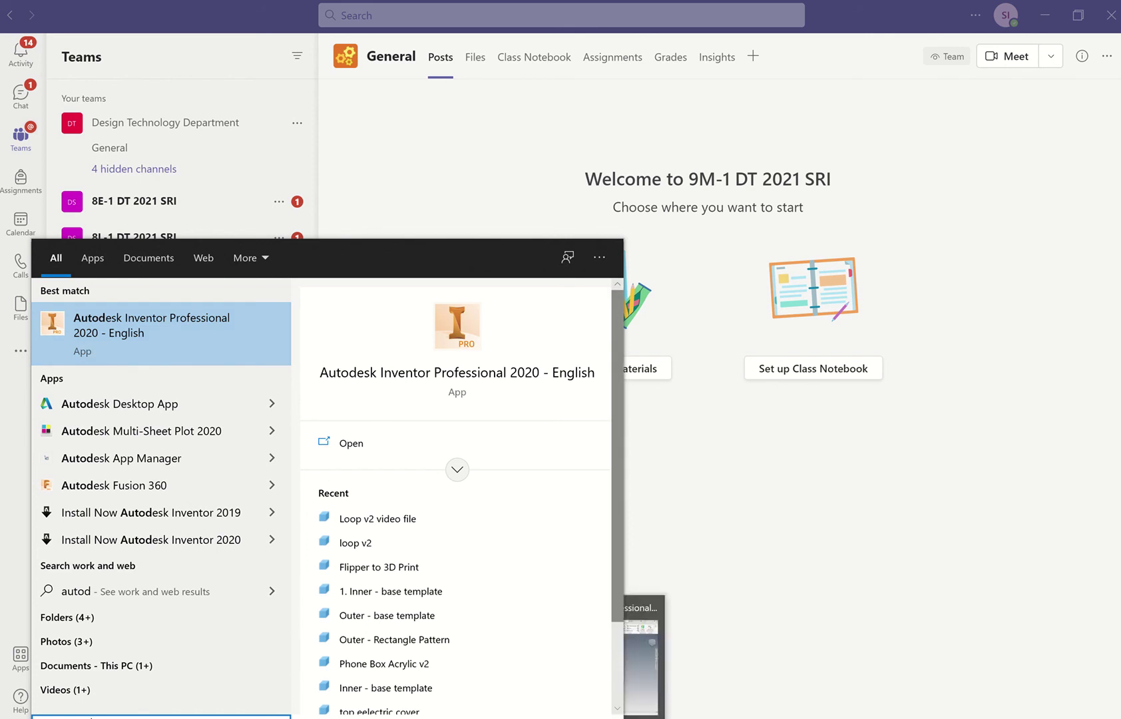
pyautogui.click(644, 656)
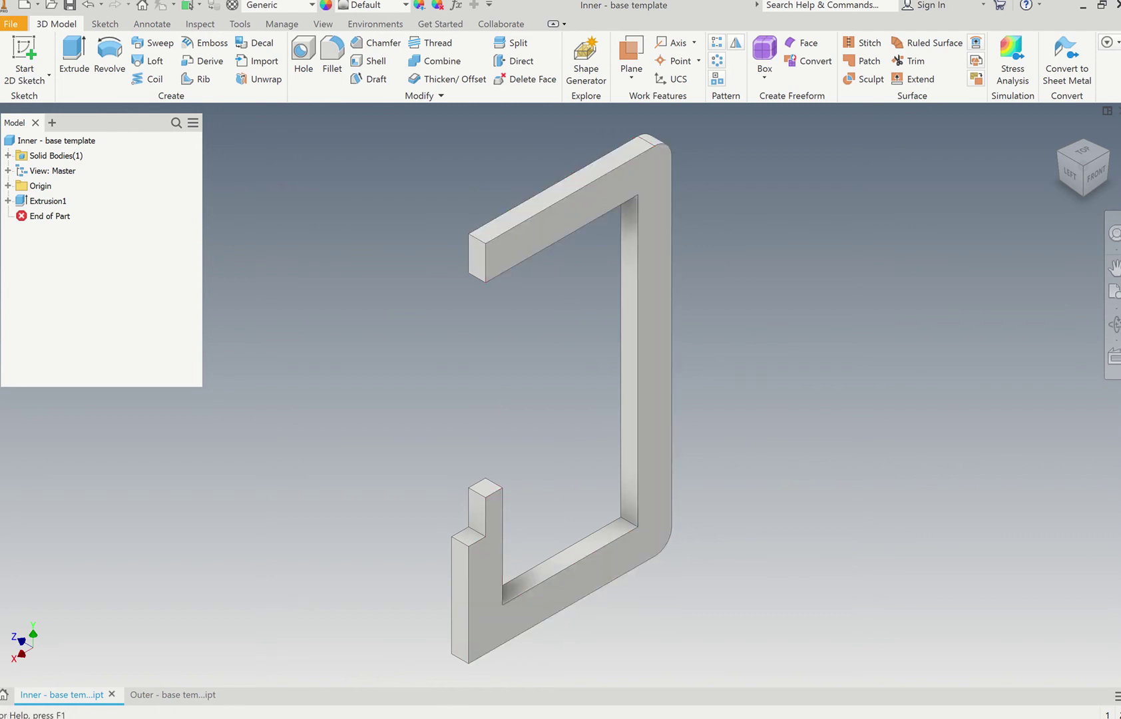
# - Switch to Microsoft Teams on the 9M-1 DT 2021 SRI General channel
pyautogui.hotkey('alt', 'Tab')
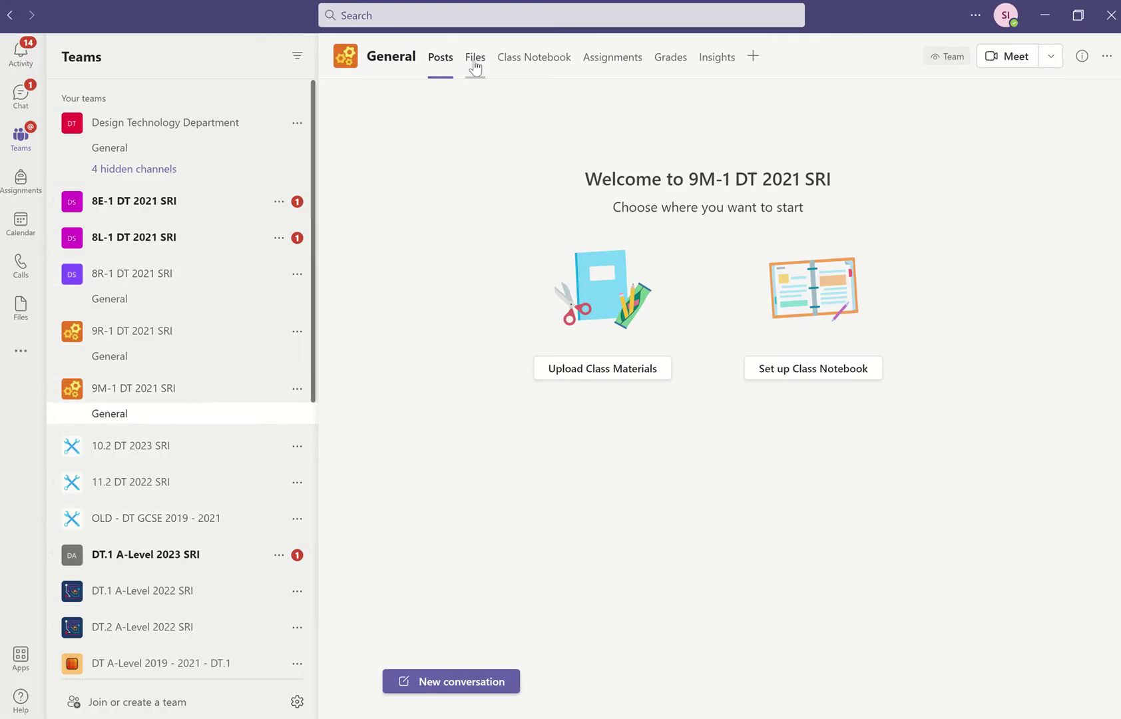
# - Download Inner - base template.ipt from Files > Class Materials > Phone Box
pyautogui.click(474, 58)
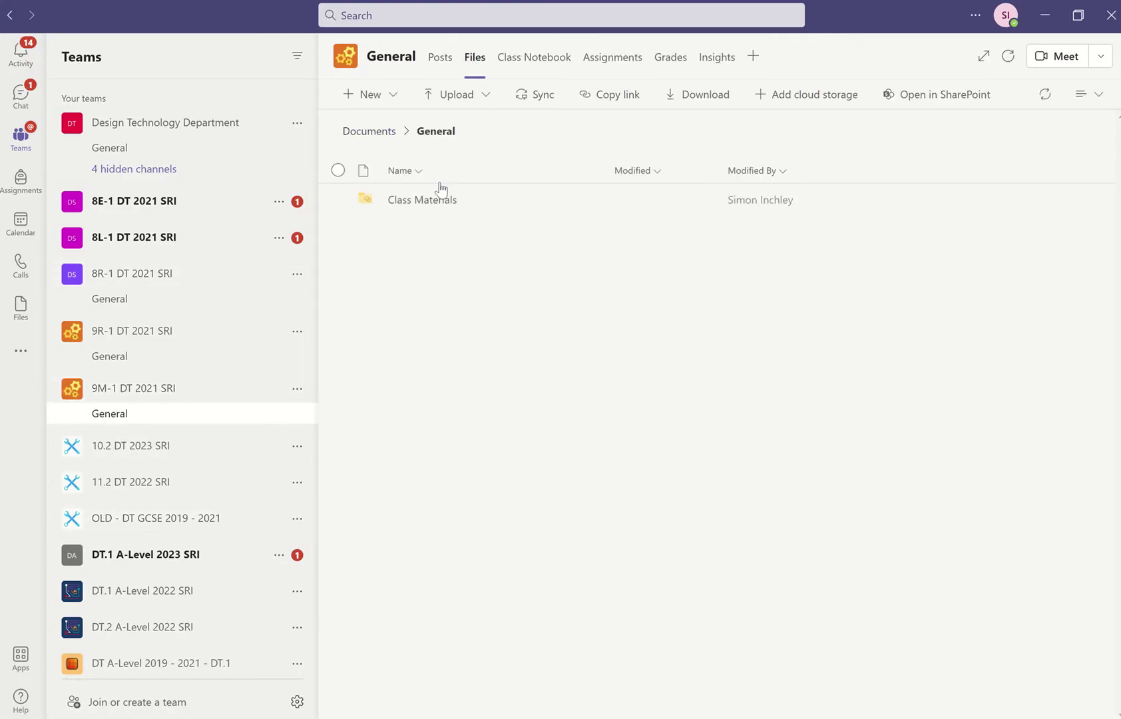
pyautogui.click(438, 203)
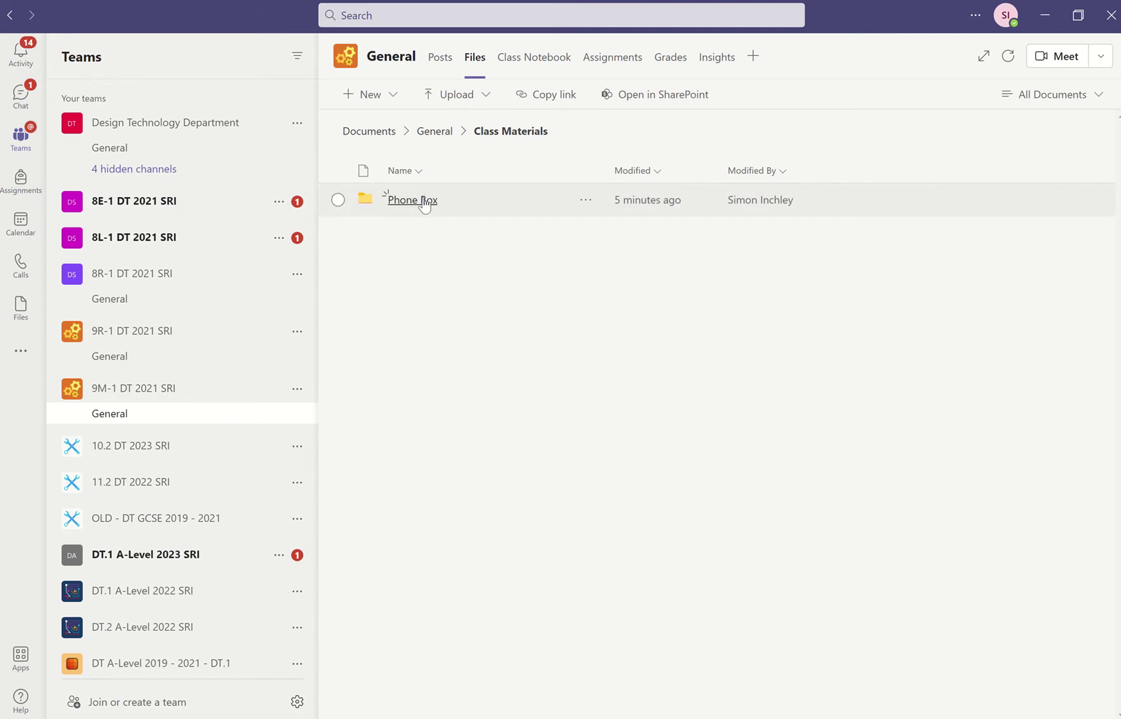
pyautogui.click(431, 205)
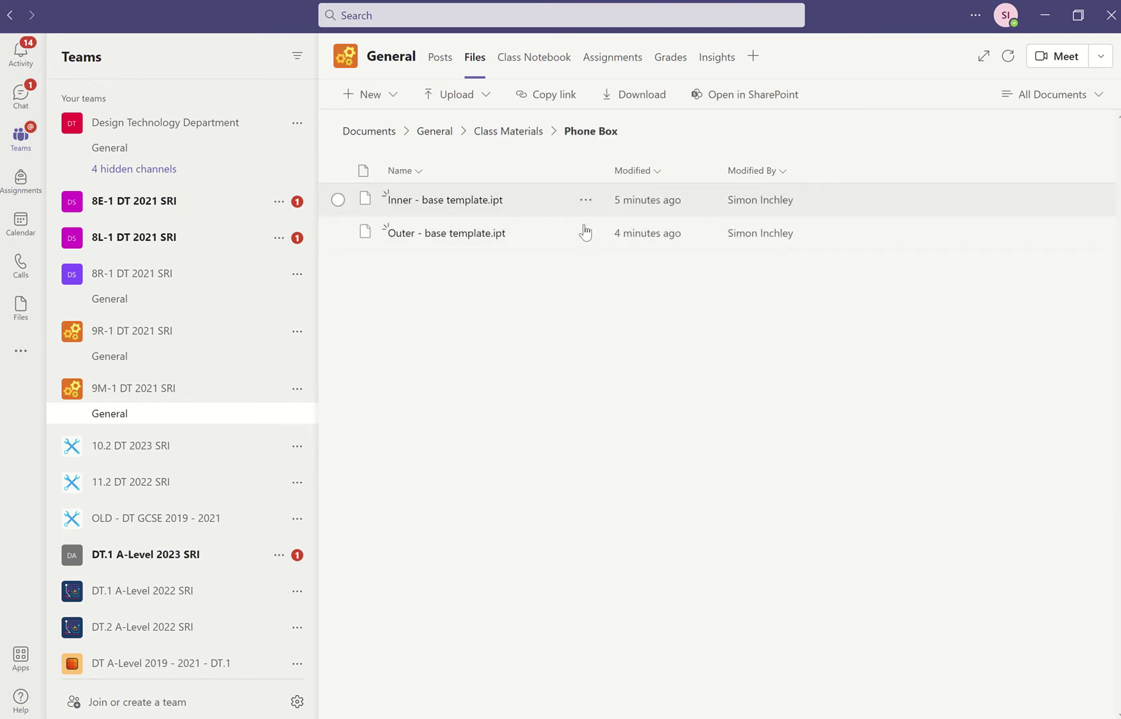
pyautogui.click(586, 205)
pyautogui.click(643, 225)
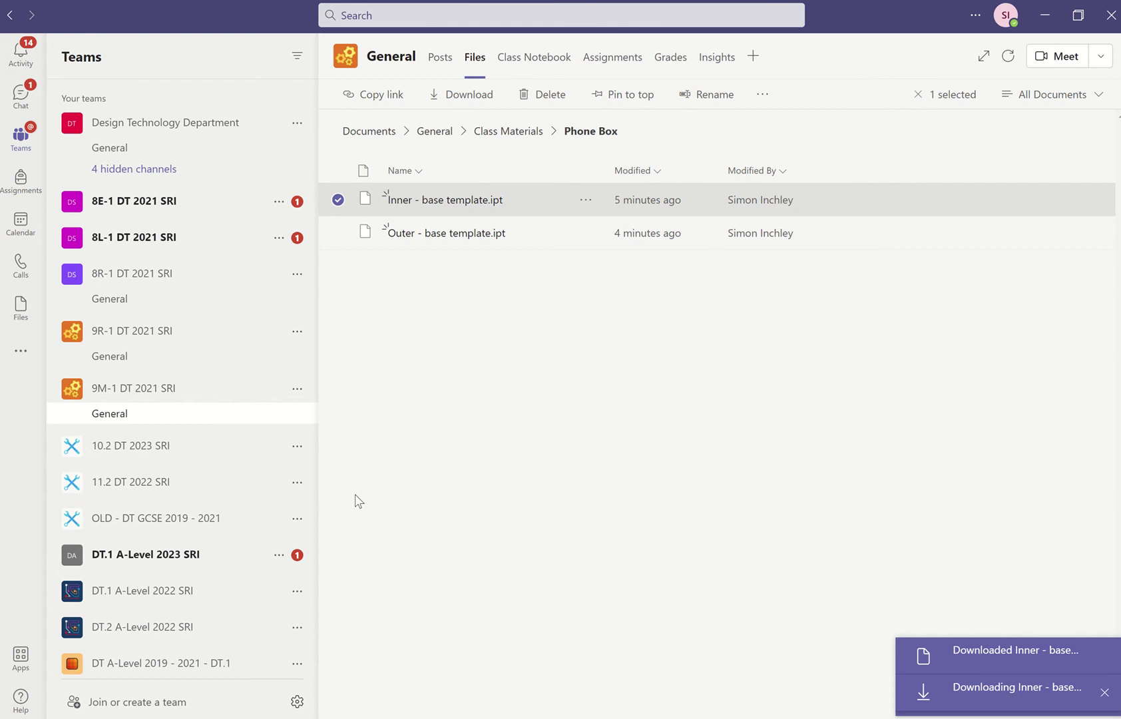
# - Switch to the browser and go to the Design & Technology SharePoint site
pyautogui.hotkey('alt', 'Tab')
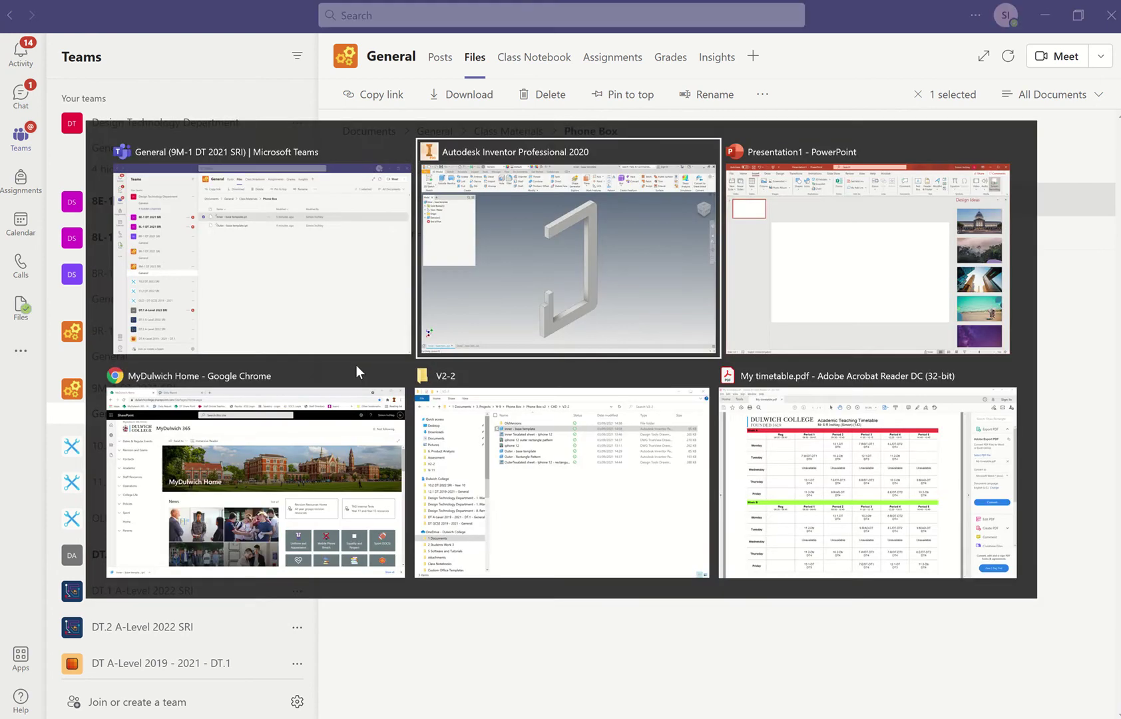
pyautogui.hotkey('alt', 'Tab')
pyautogui.hotkey('alt', 'Tab')
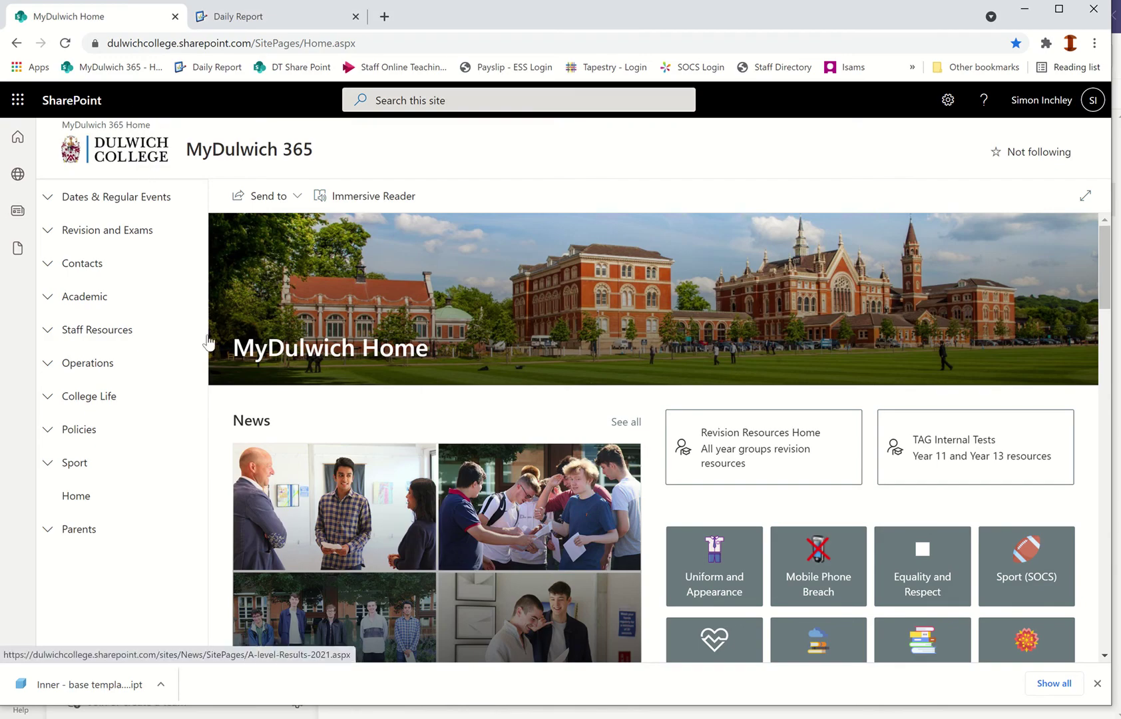
pyautogui.click(72, 303)
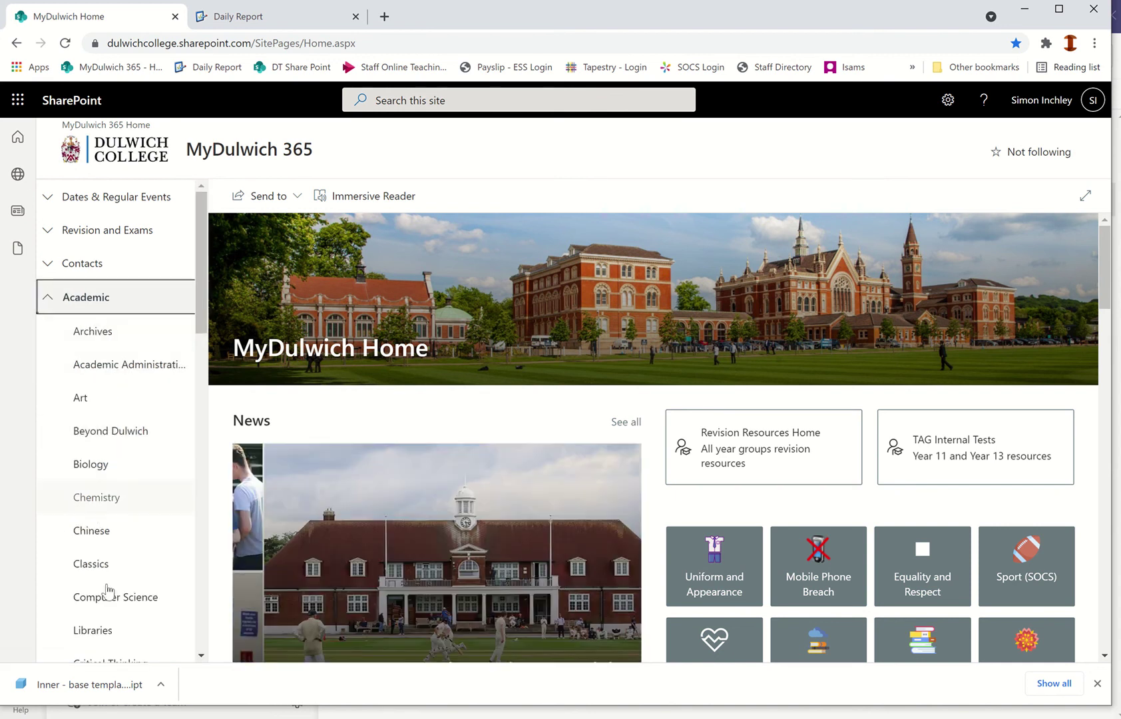
pyautogui.scroll(-2, 150, 584)
pyautogui.click(113, 548)
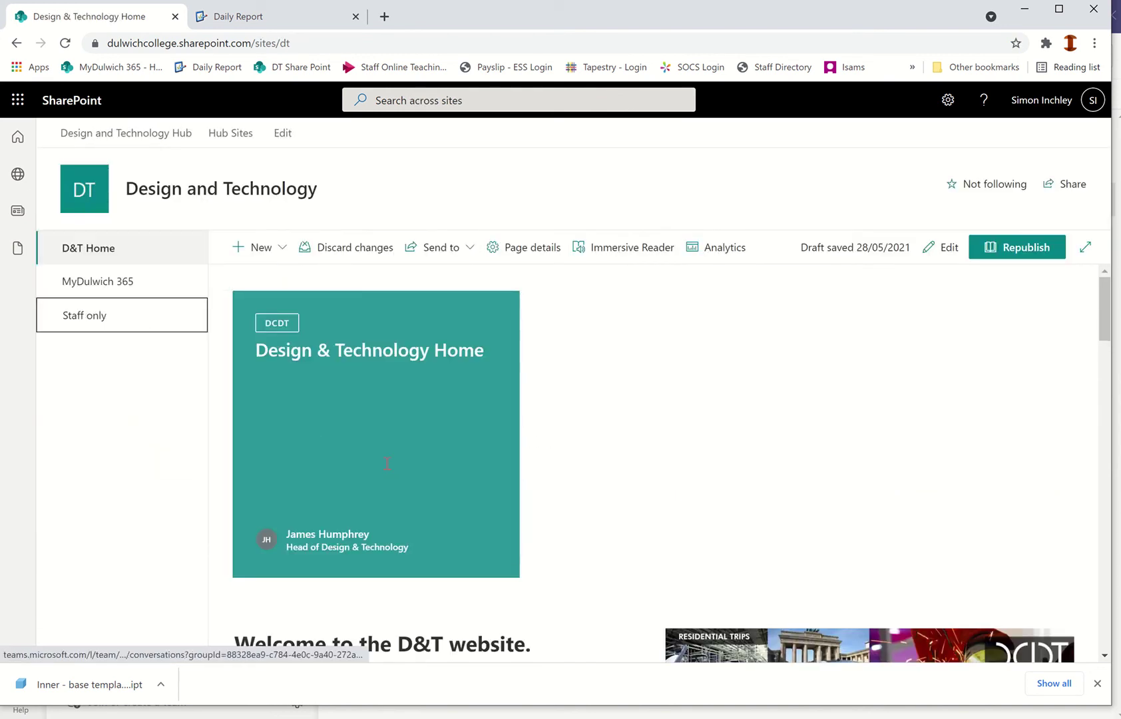
# - Open KS3 > Year 9 > Phone Box > CAD Files and show the Inner file's actions
pyautogui.scroll(-6, 387, 464)
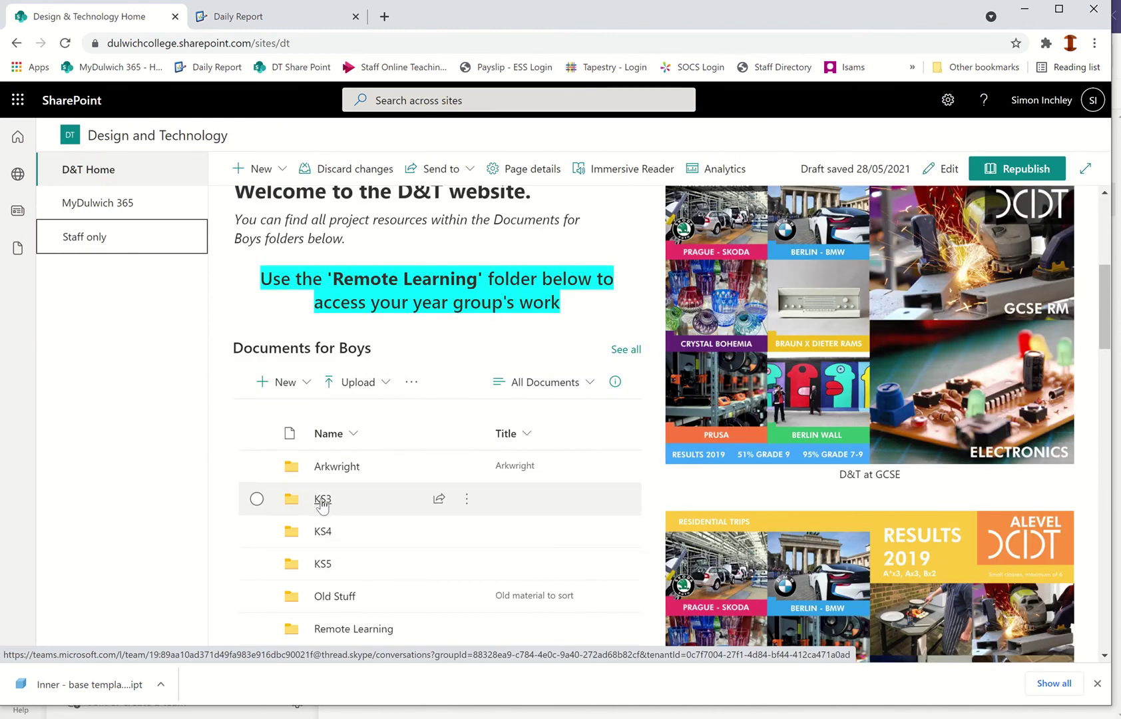
pyautogui.click(322, 501)
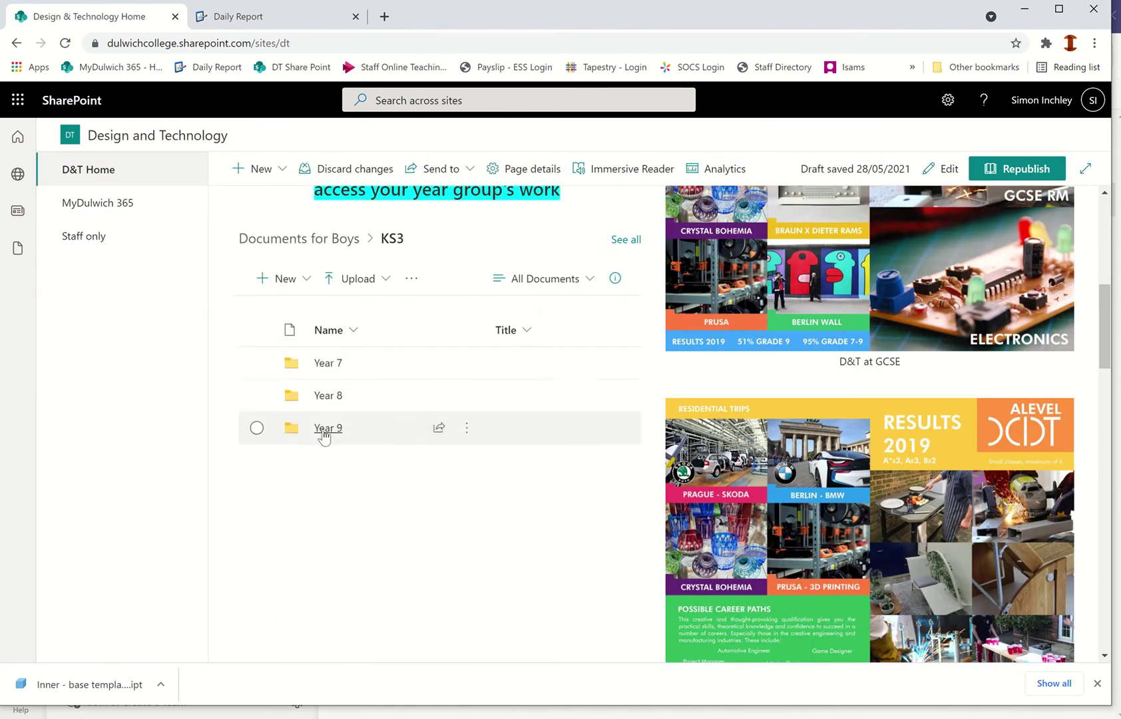
pyautogui.click(325, 431)
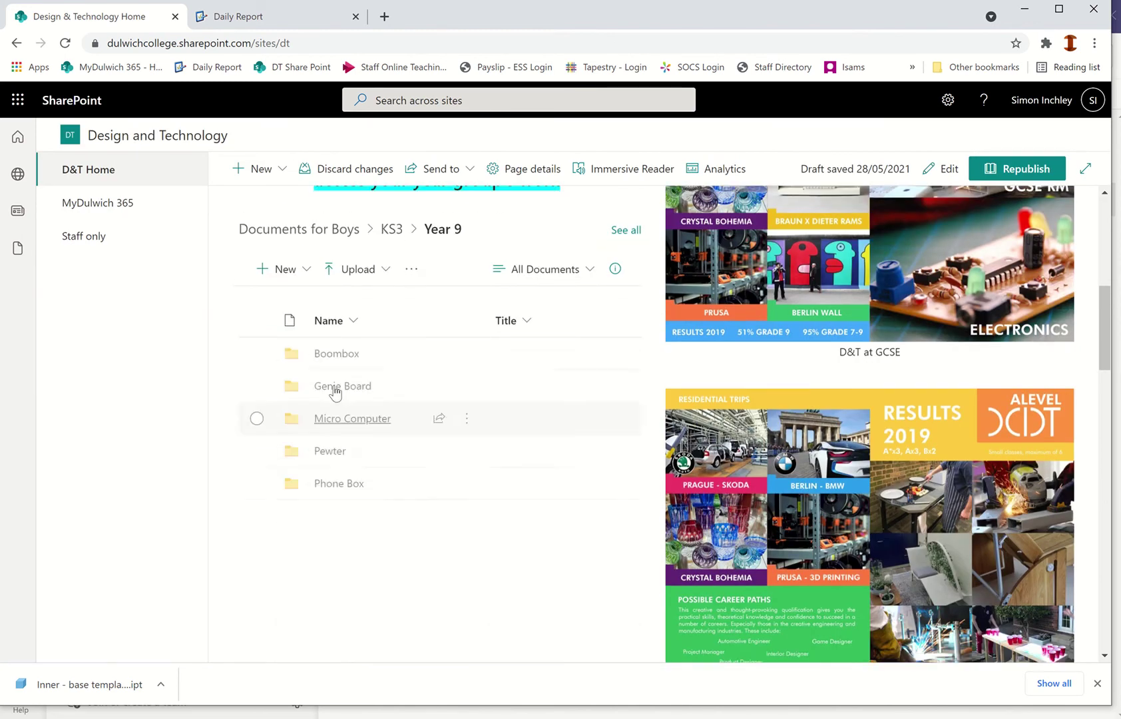
pyautogui.click(350, 485)
pyautogui.click(348, 353)
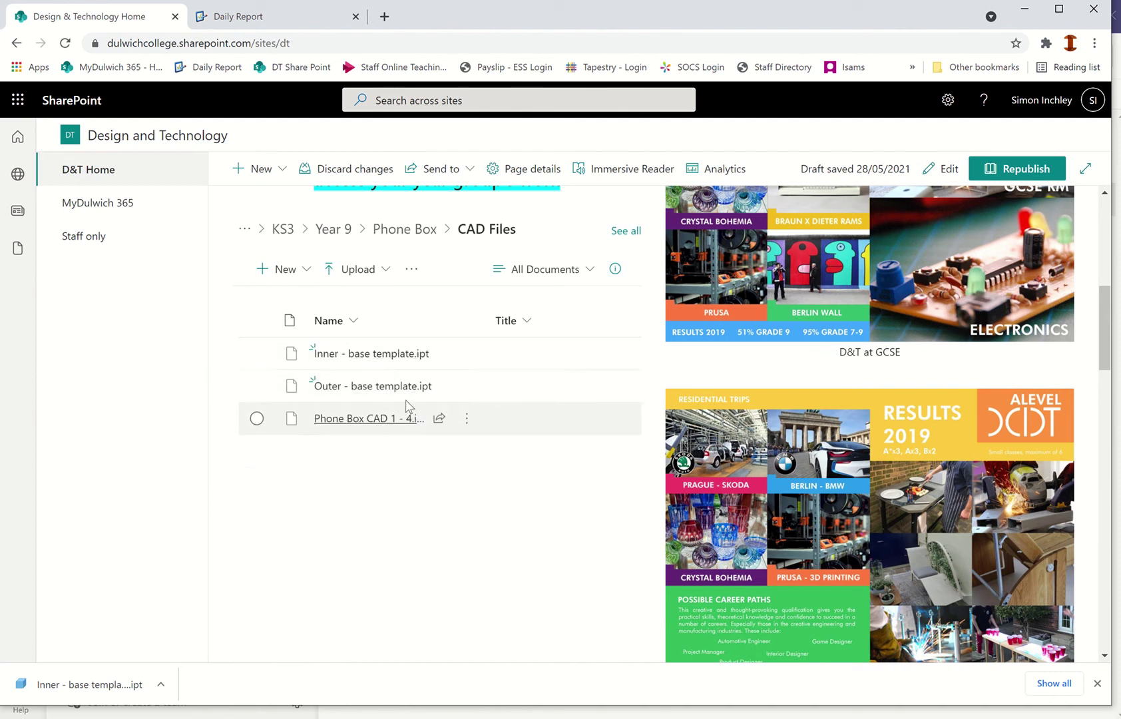
pyautogui.click(466, 355)
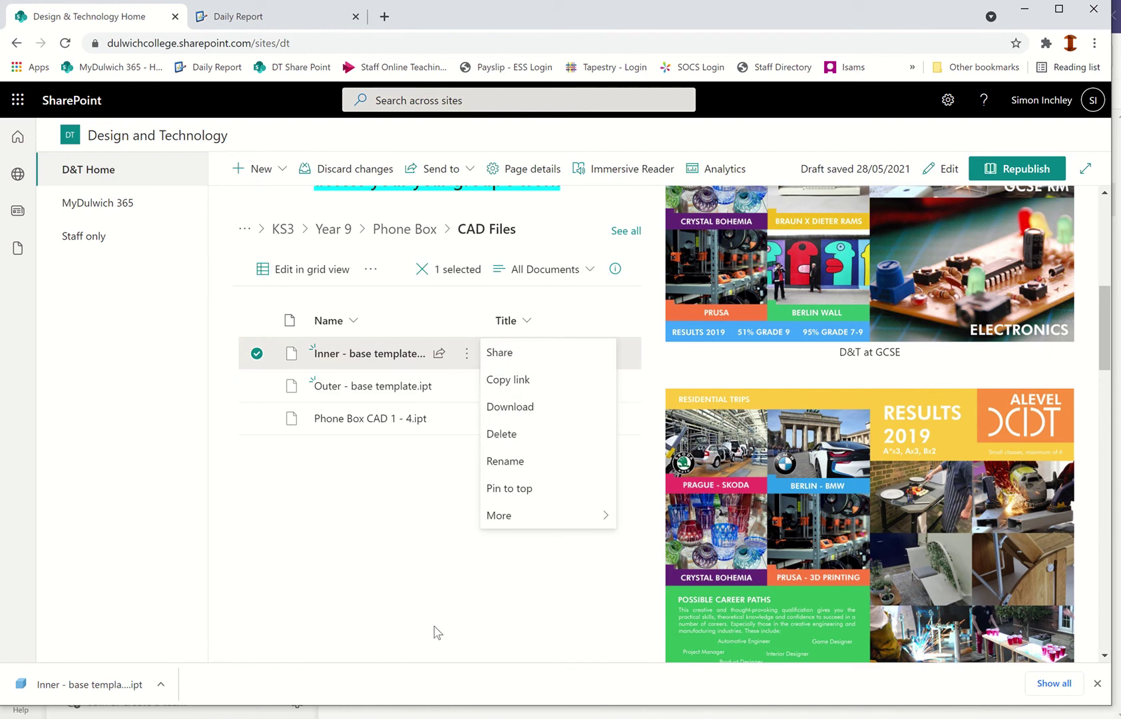
pyautogui.hotkey('alt', 'Tab')
pyautogui.hotkey('alt', 'Tab')
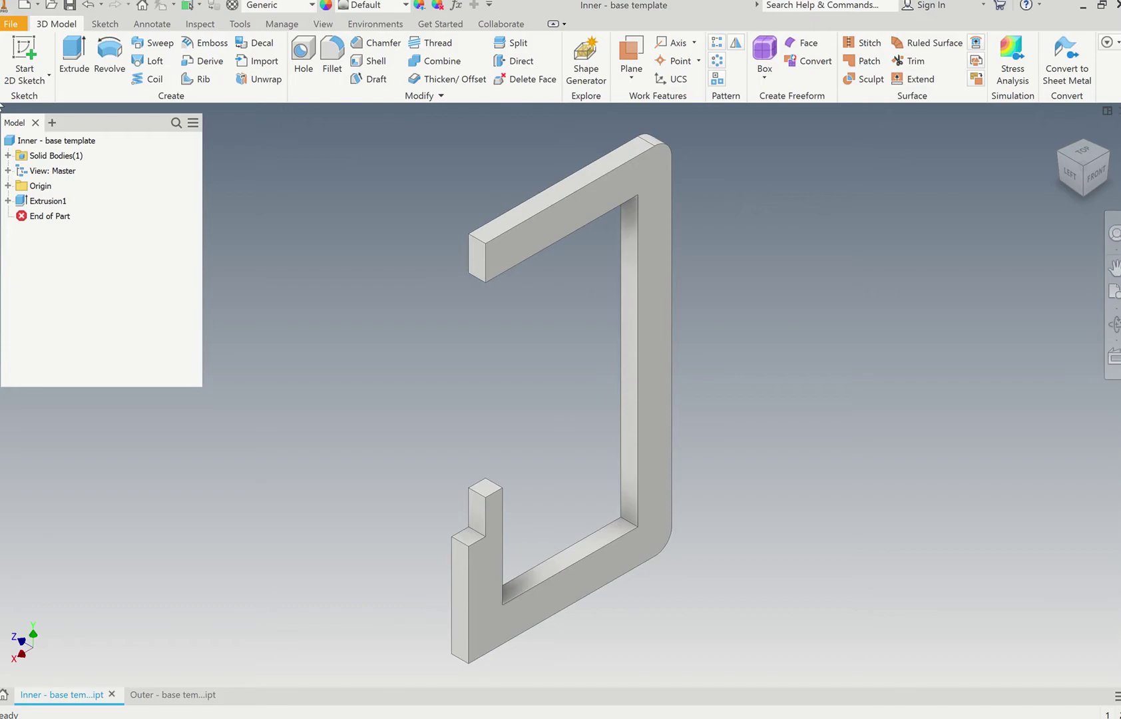
pyautogui.click(12, 25)
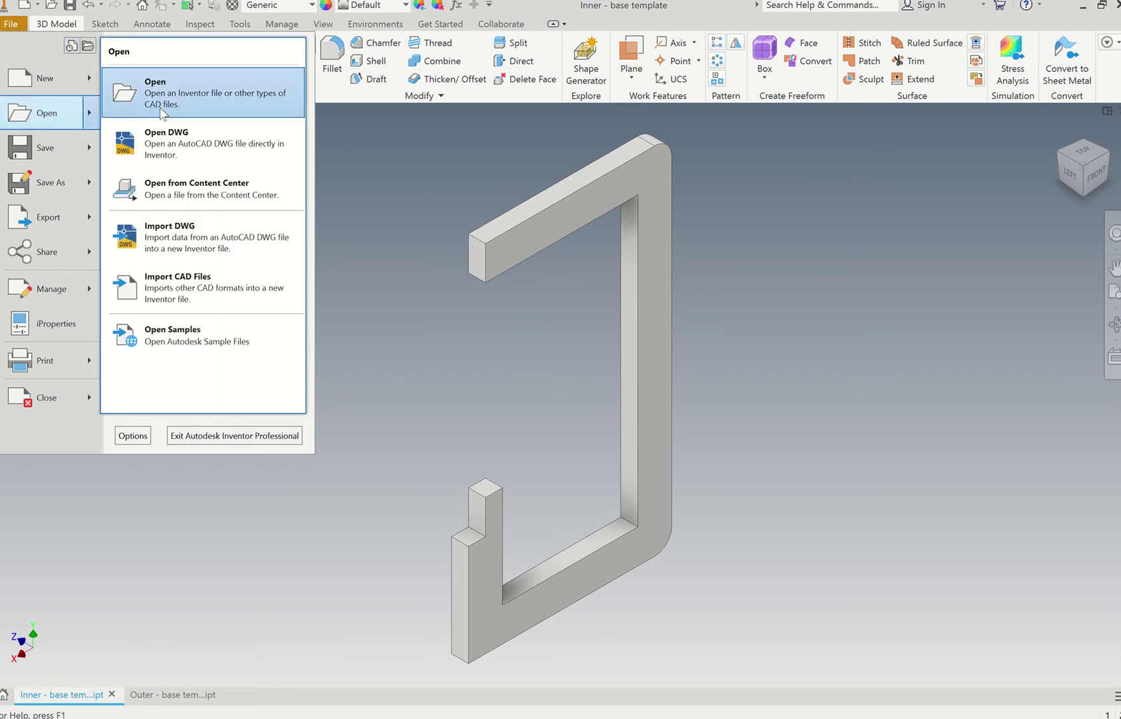
pyautogui.click(510, 325)
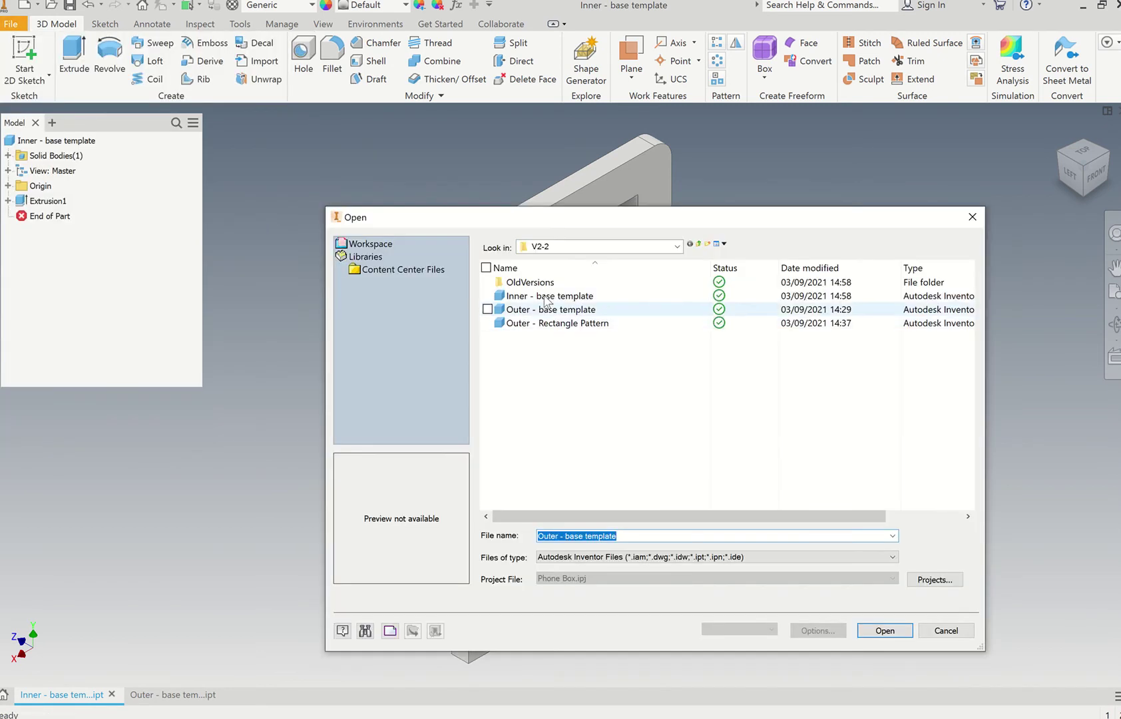
pyautogui.click(676, 247)
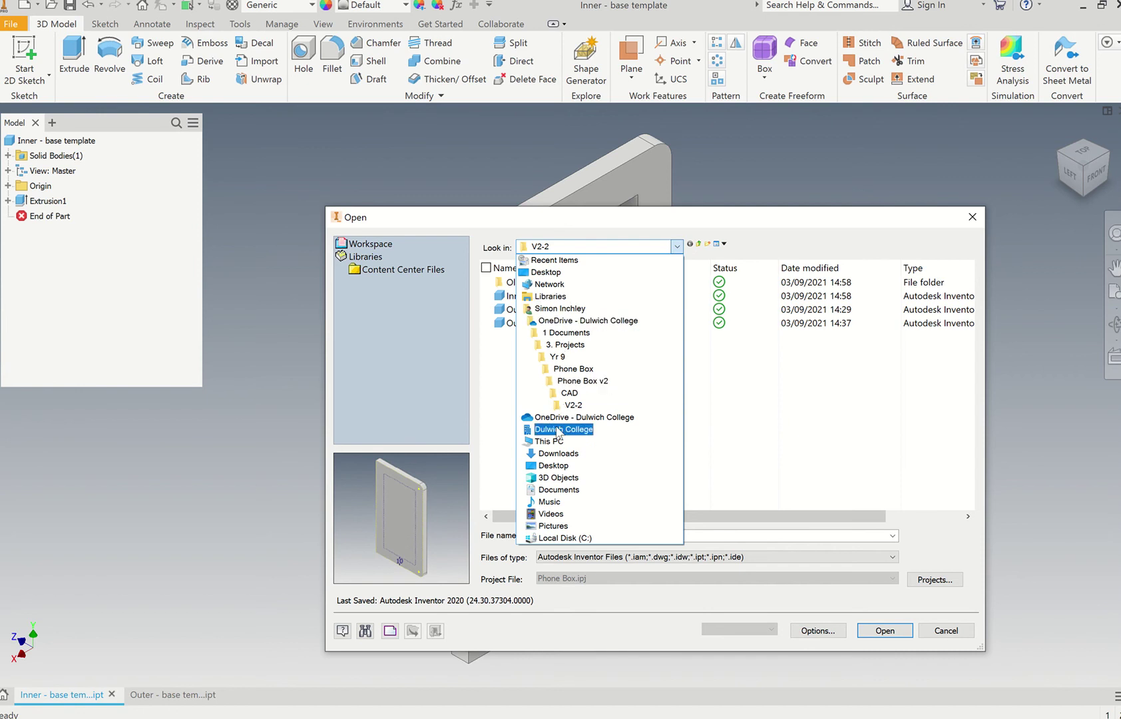
pyautogui.click(558, 454)
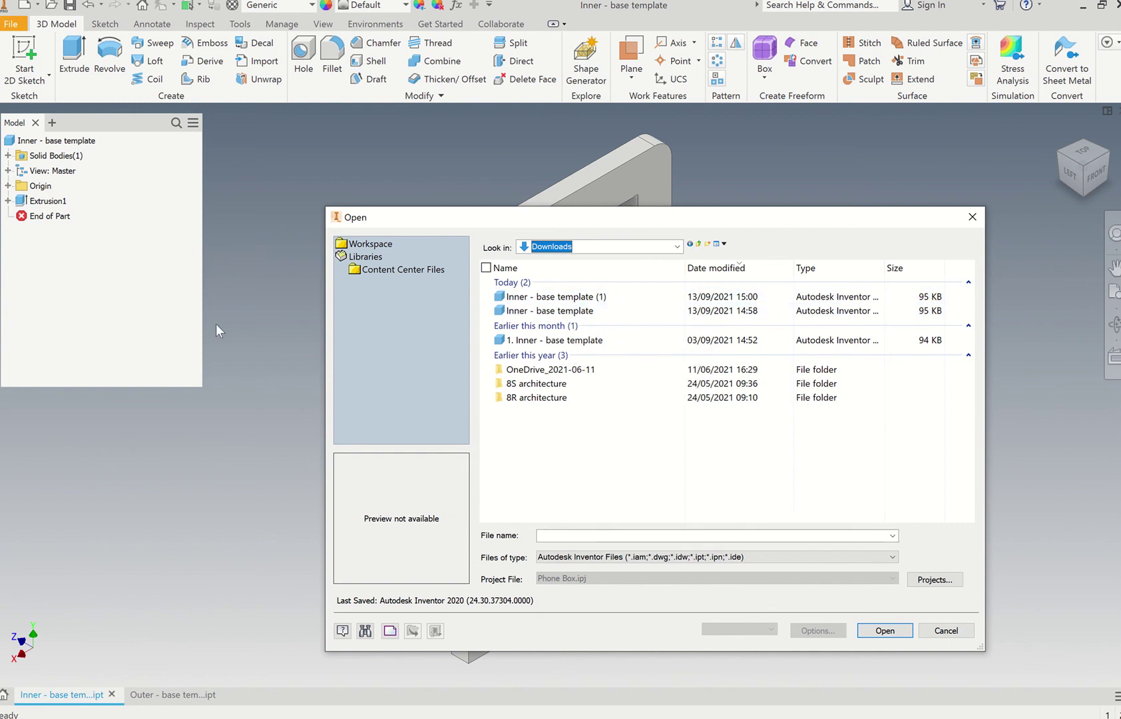
pyautogui.click(946, 631)
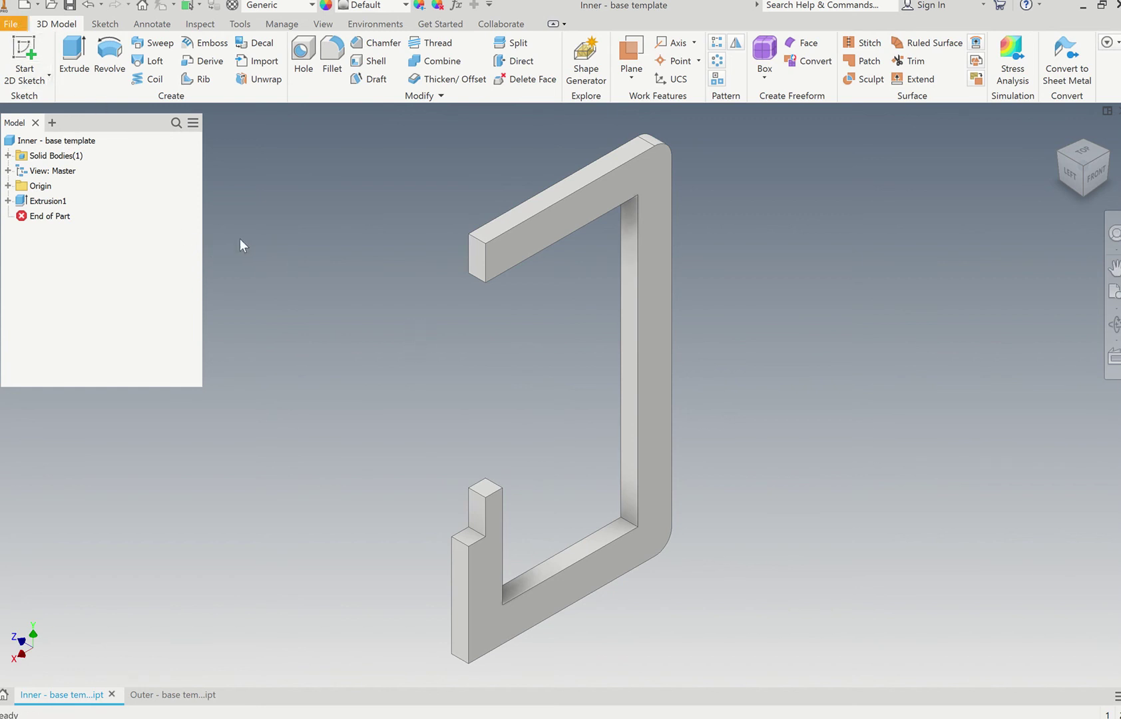
# - Edit Sketch1 under Extrusion1, change the 75 mm height to 80, and finish the sketch
pyautogui.click(62, 140)
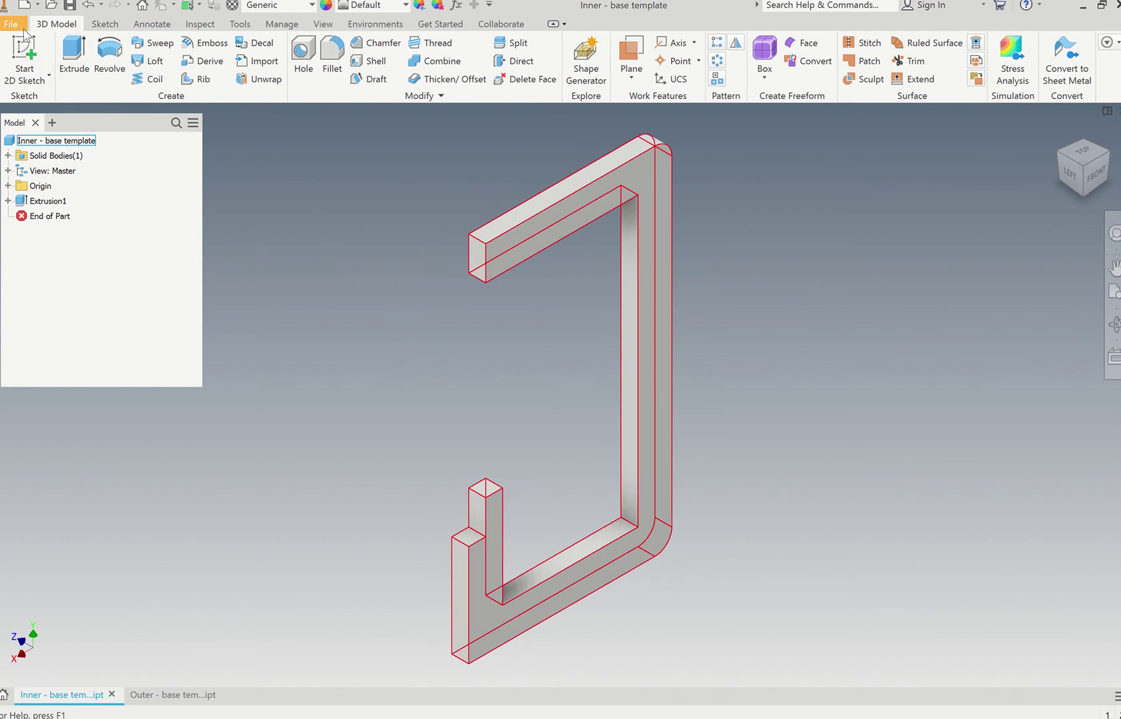
pyautogui.click(24, 202)
pyautogui.click(12, 207)
pyautogui.click(8, 201)
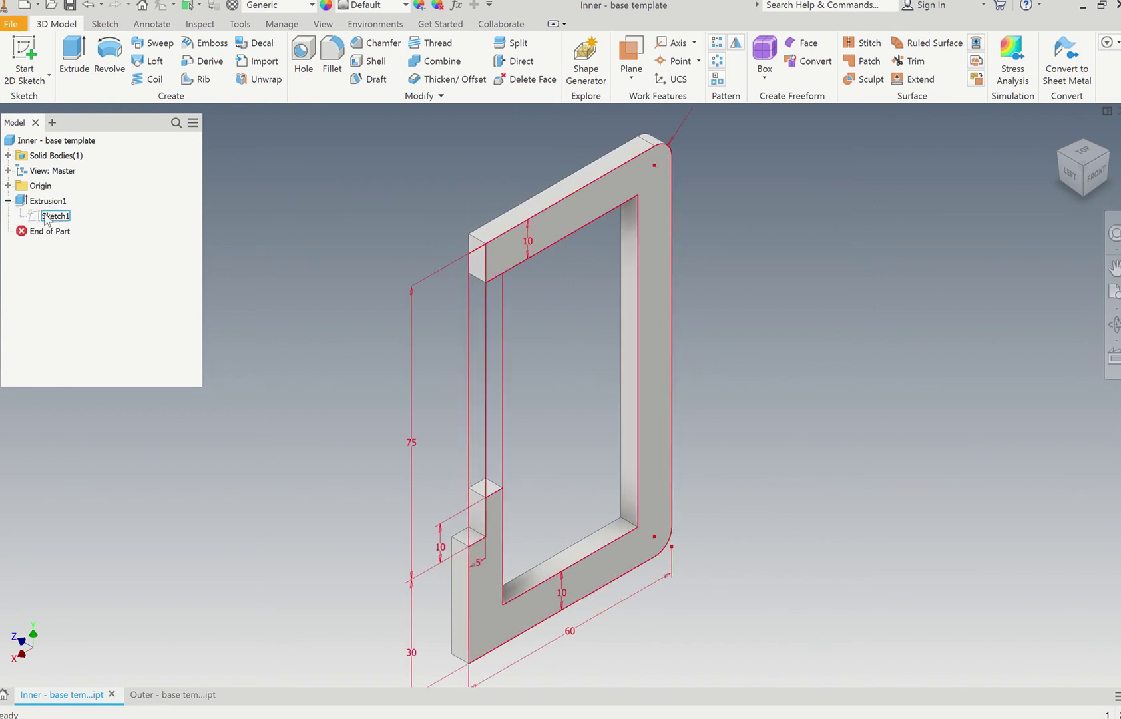
pyautogui.doubleClick(33, 220)
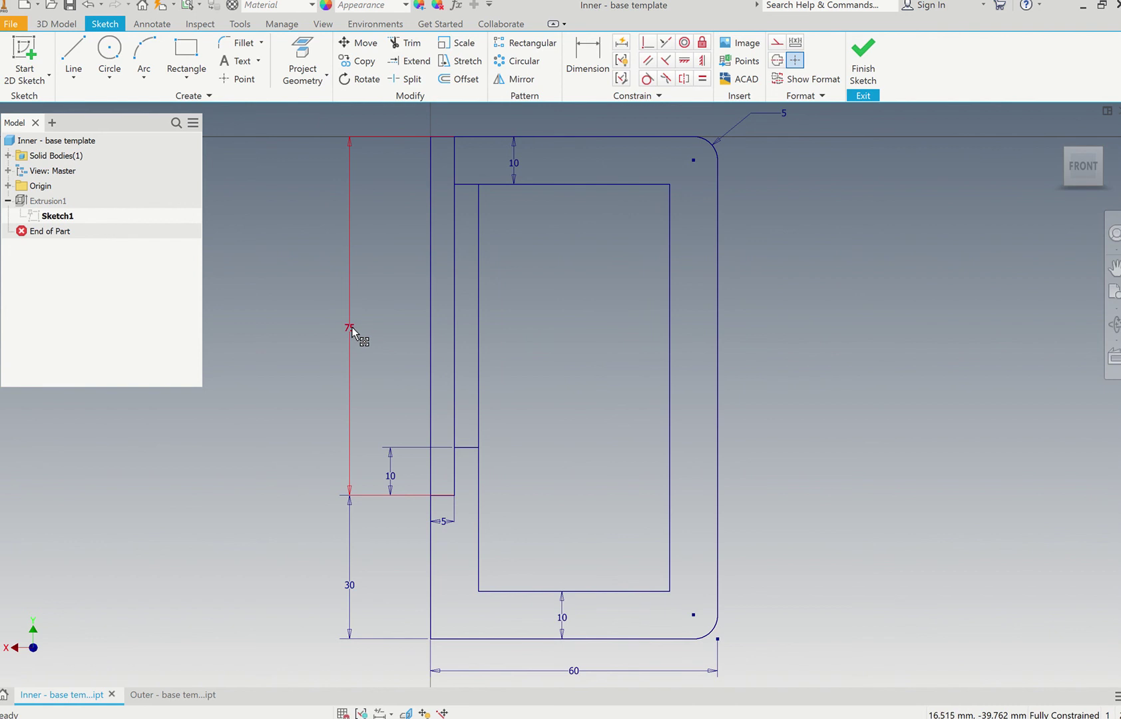
pyautogui.doubleClick(350, 326)
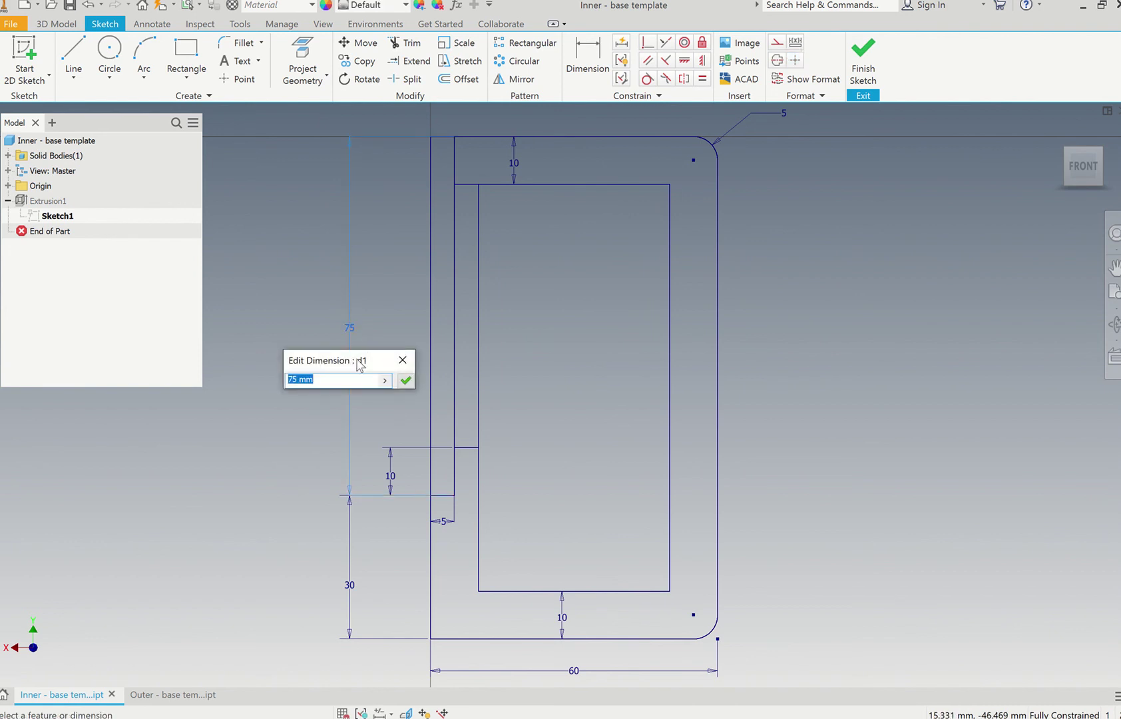
pyautogui.write('80')
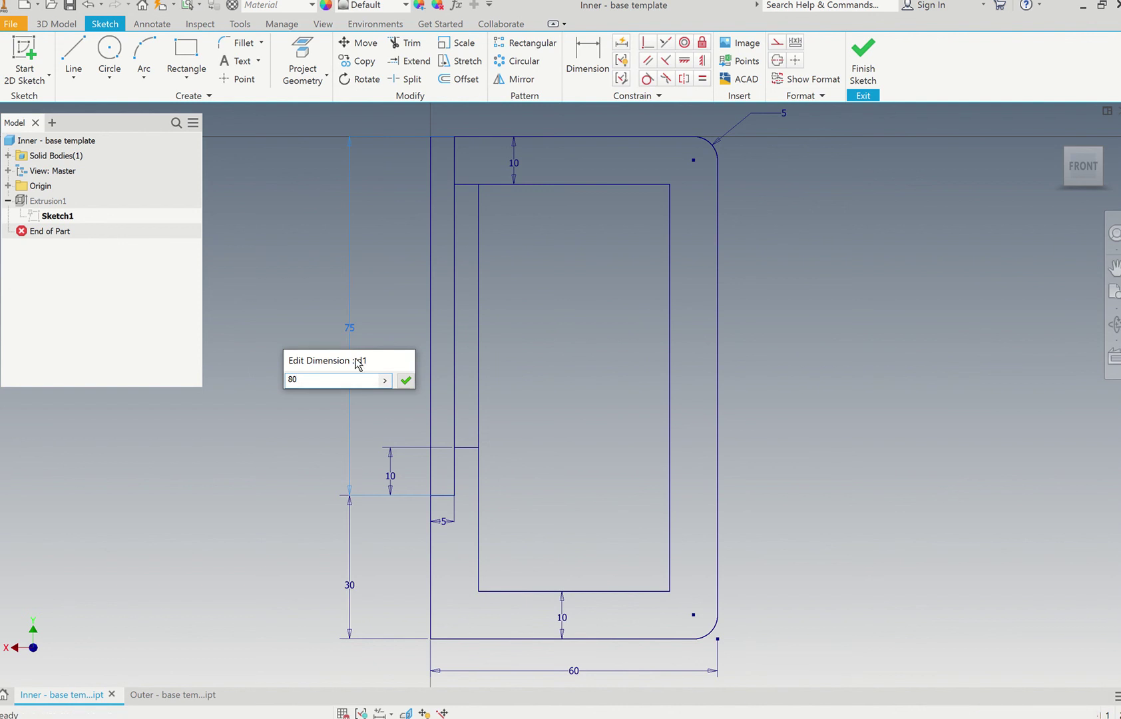
pyautogui.press('Return')
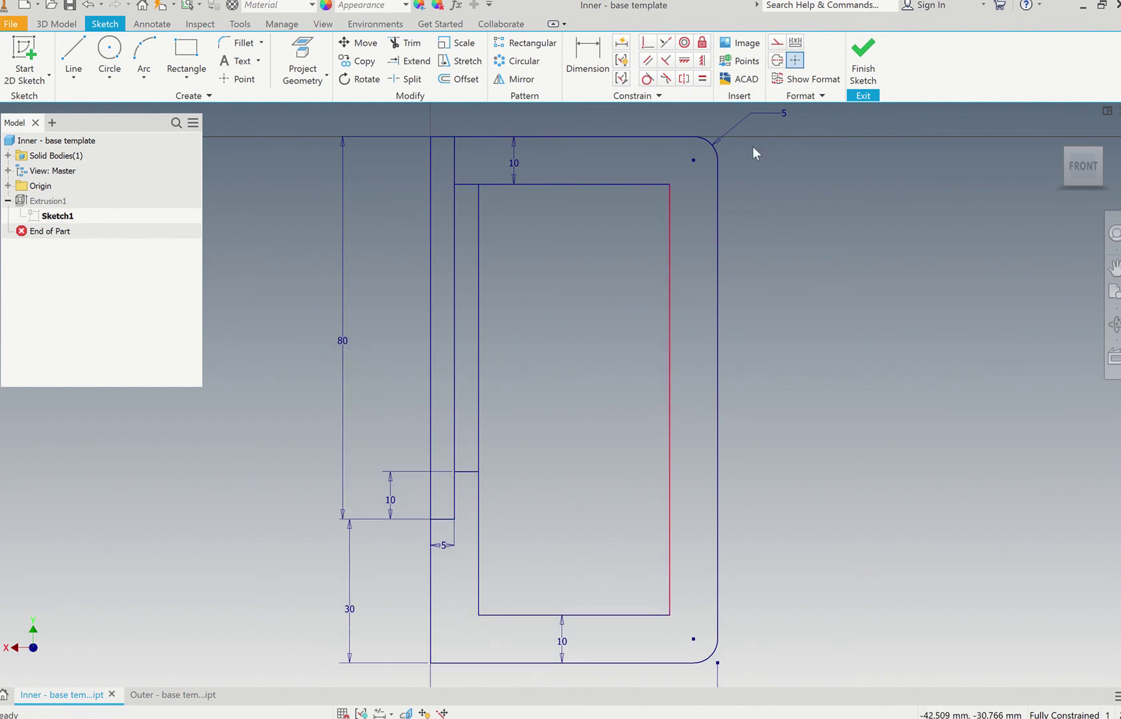
pyautogui.click(864, 73)
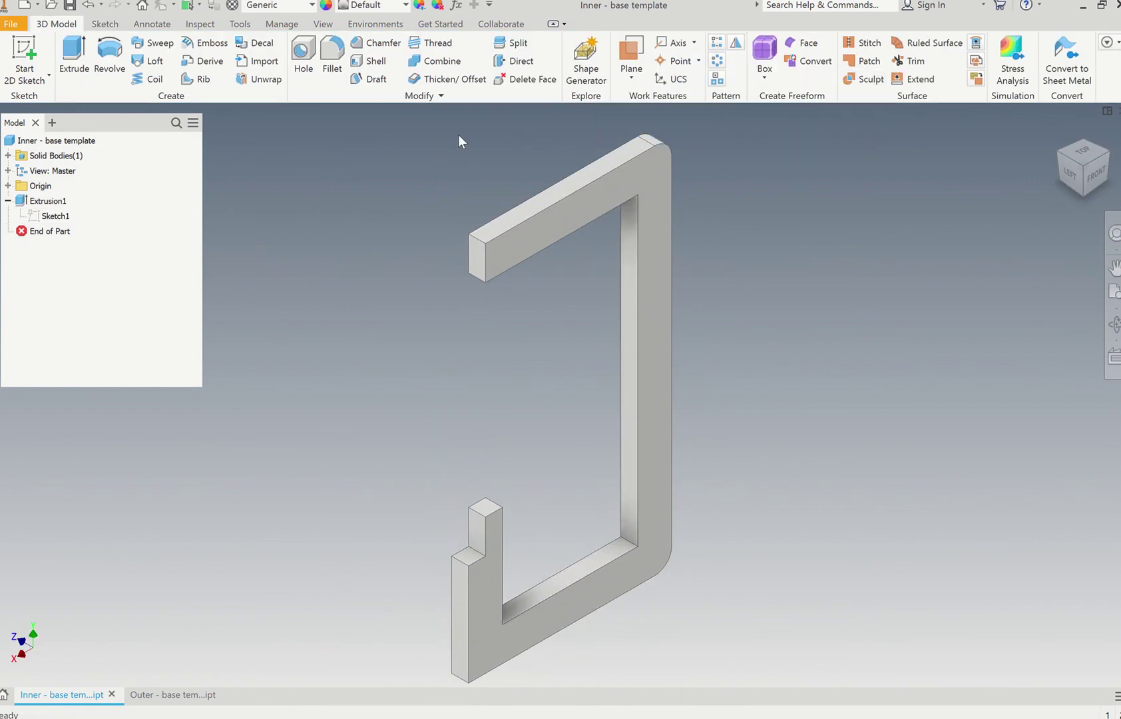
# - Export the extrusion's front face as a DXF, with the Desktop as save location
pyautogui.click(649, 181)
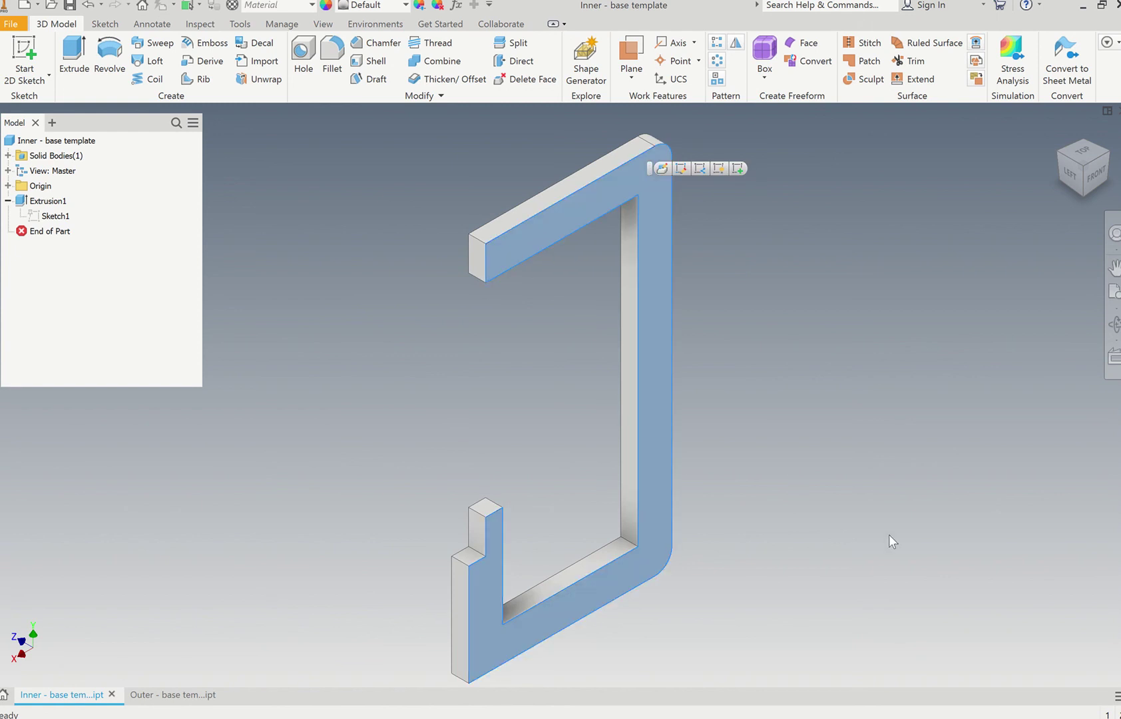
pyautogui.rightClick(653, 228)
pyautogui.click(670, 344)
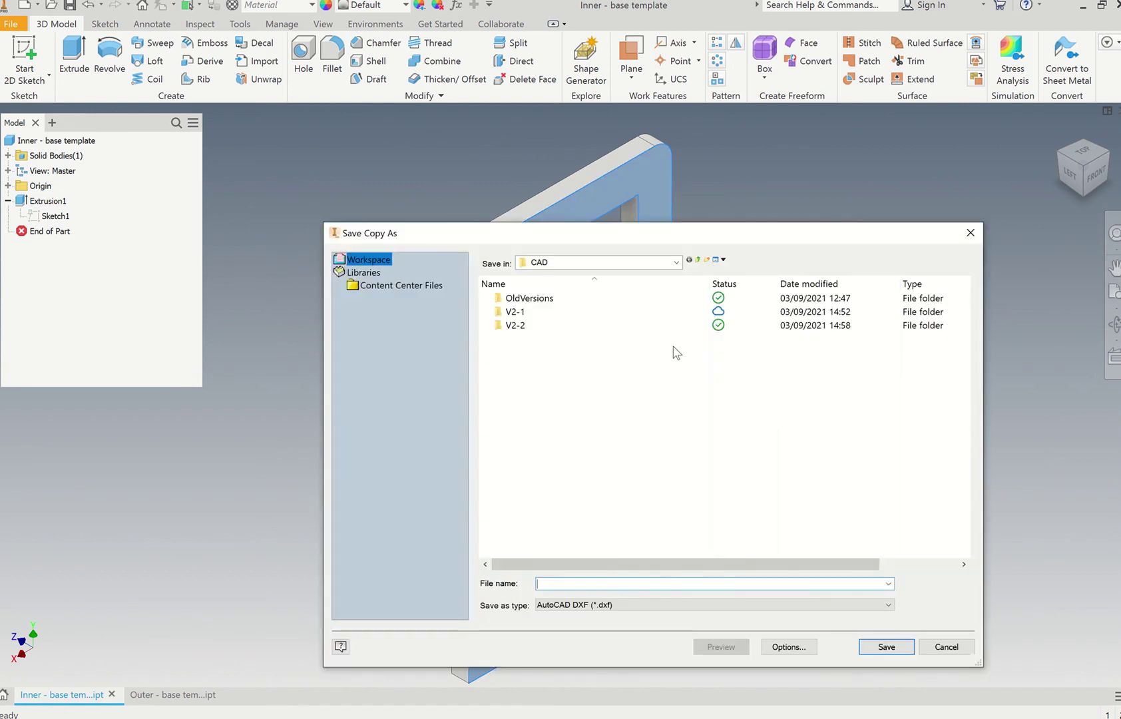
pyautogui.click(677, 264)
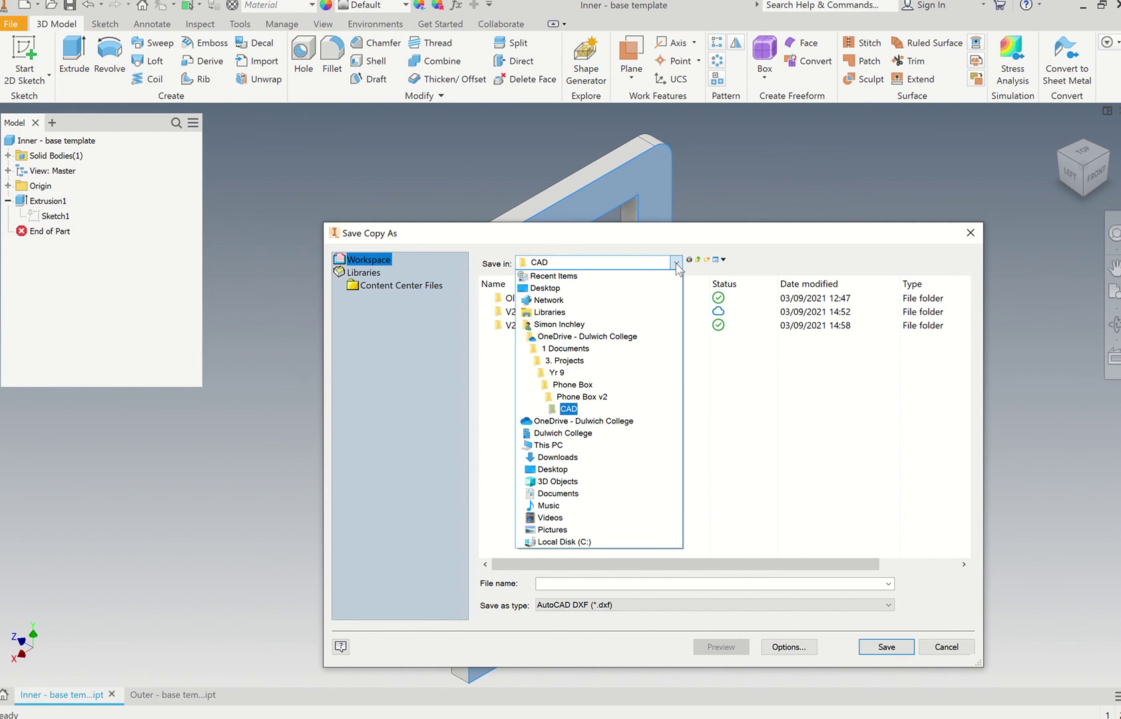
pyautogui.click(552, 468)
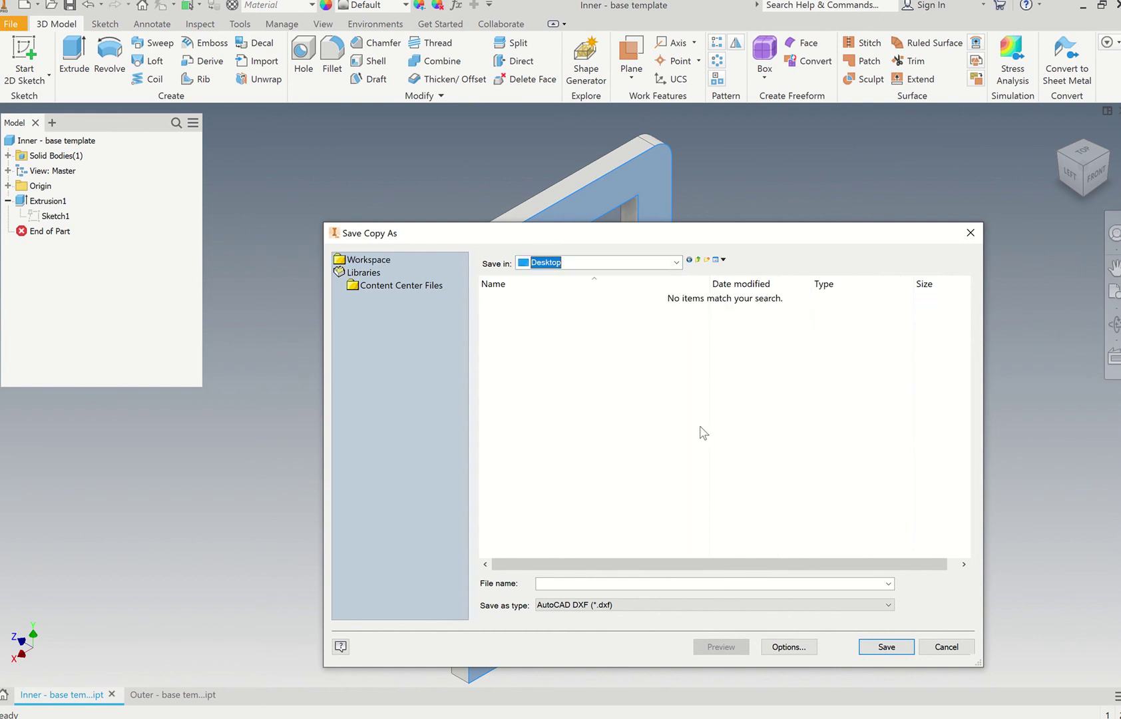
pyautogui.click(573, 583)
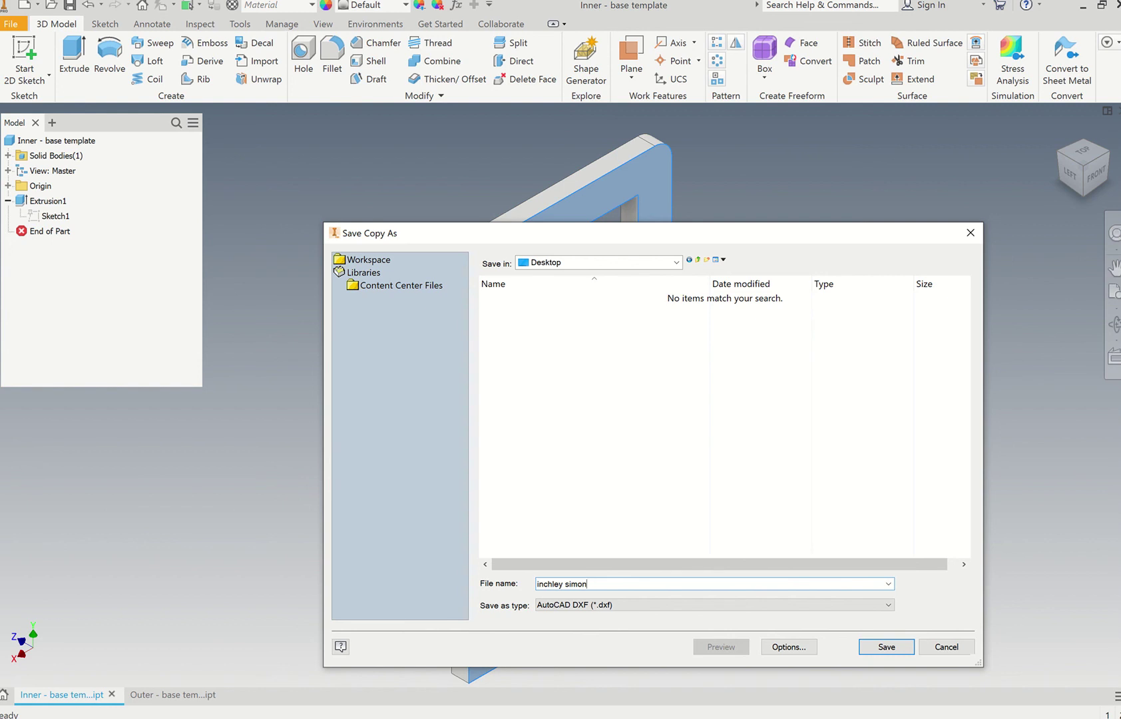
# - Name the DXF 9R, student's name, inner; save it and accept the project warning
pyautogui.write('9R')
pyautogui.click(687, 583)
pyautogui.write('inner')
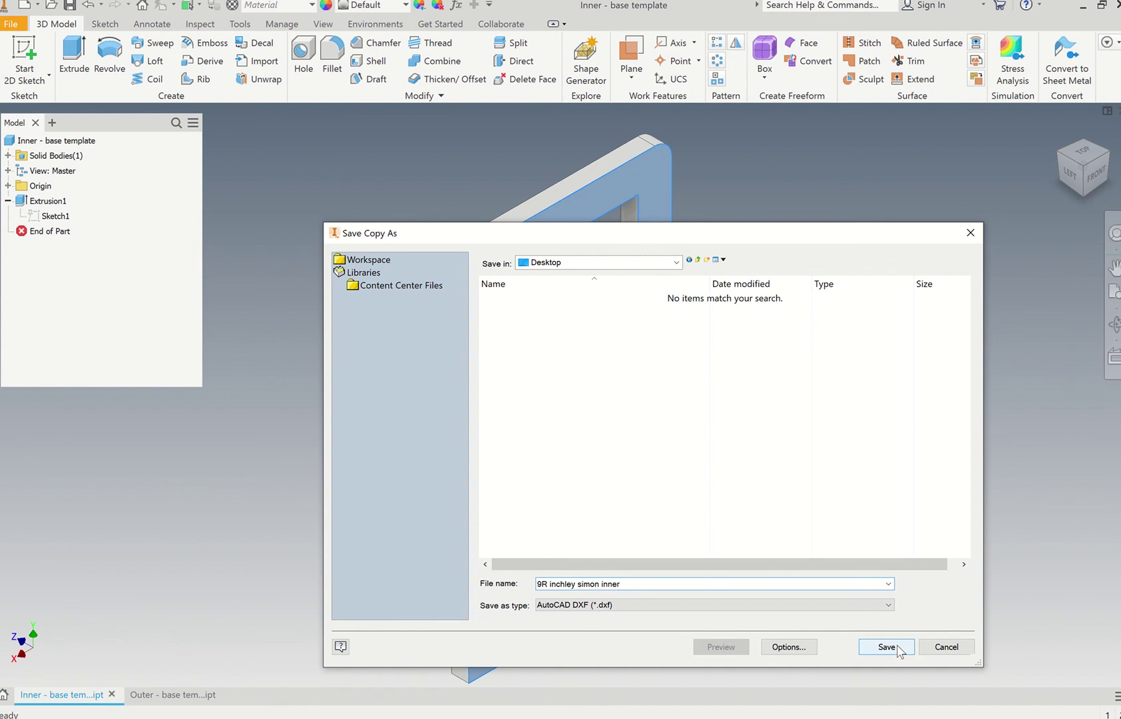
pyautogui.click(899, 649)
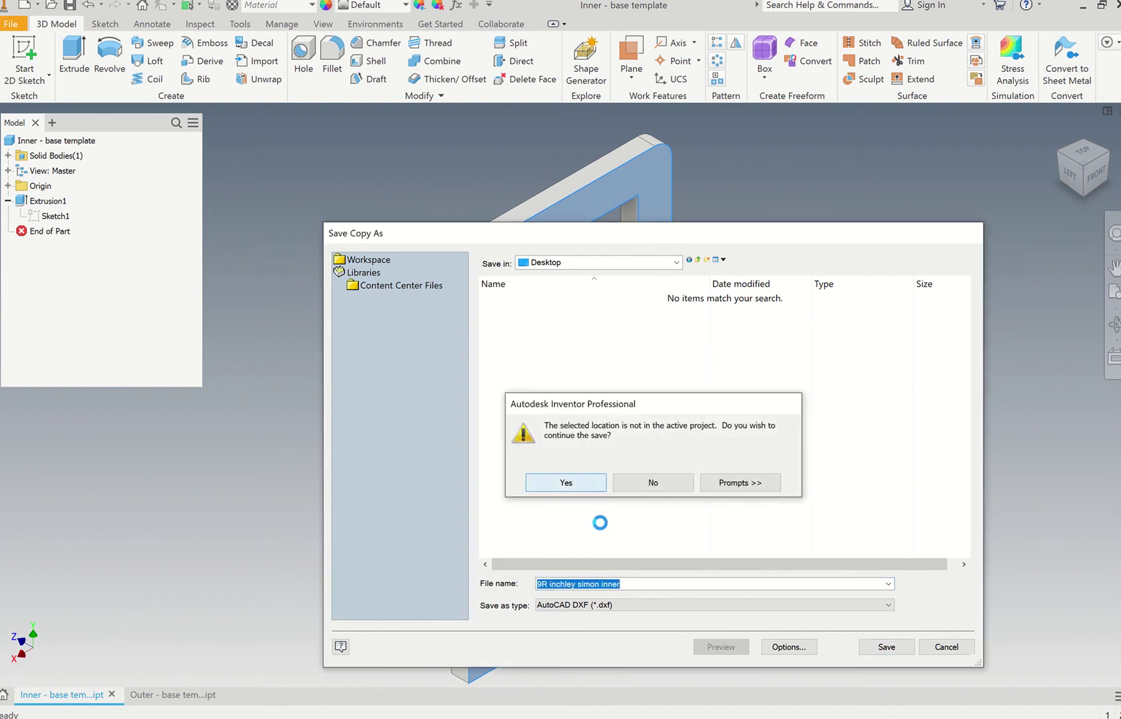
pyautogui.click(602, 485)
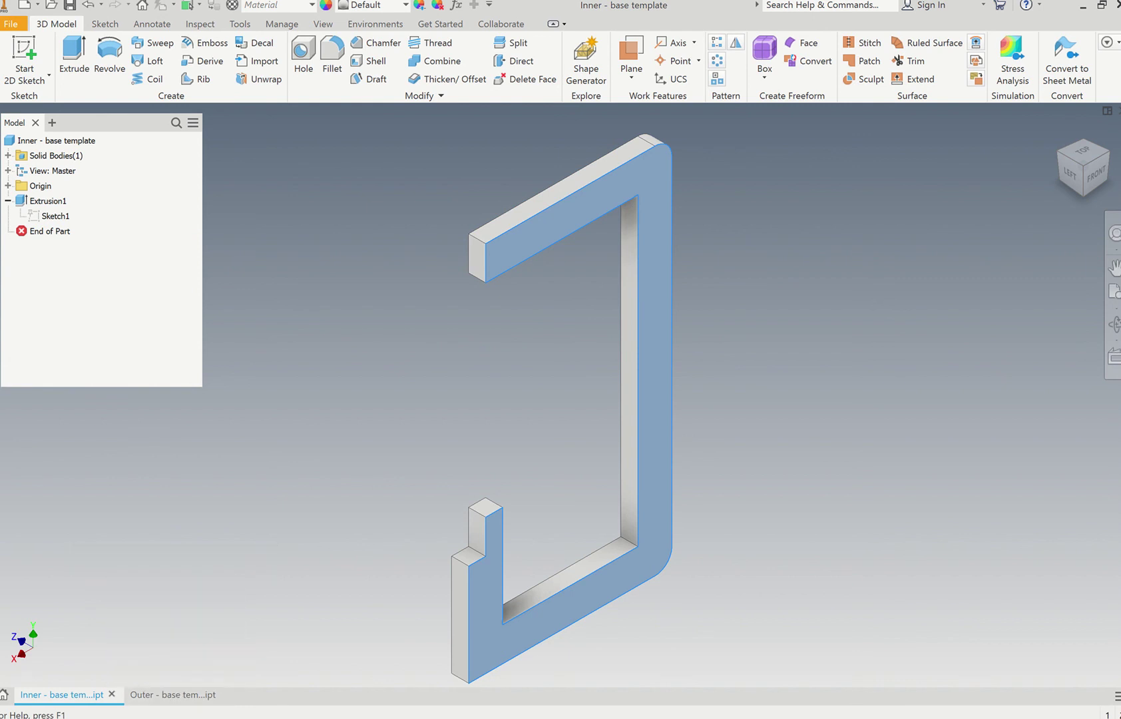
# - Create a 'Phone Box' folder in the General channel's files in Teams and open it
pyautogui.hotkey('alt', 'Tab')
pyautogui.hotkey('alt', 'Tab')
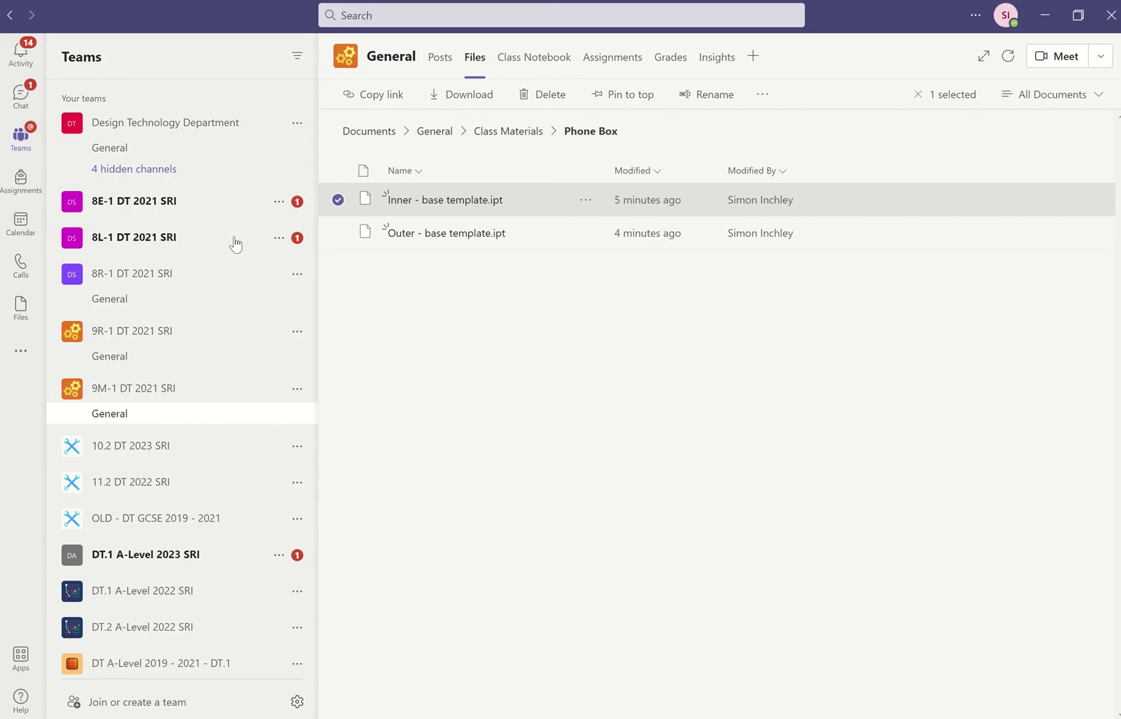
pyautogui.click(434, 132)
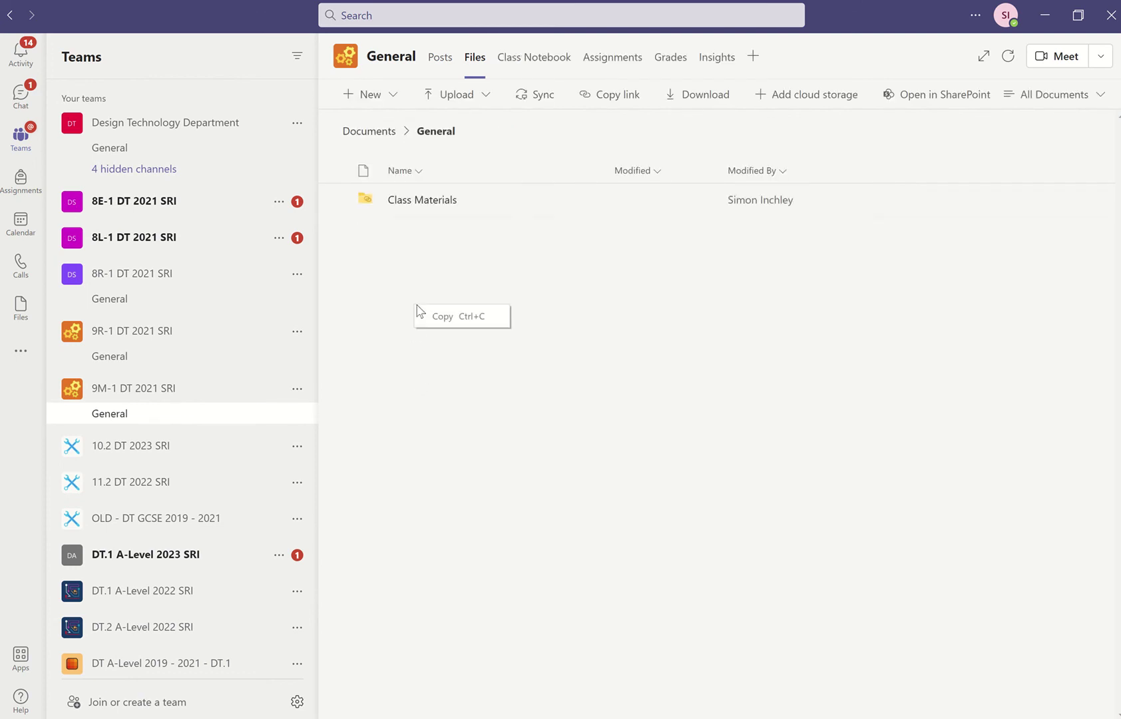
pyautogui.click(379, 100)
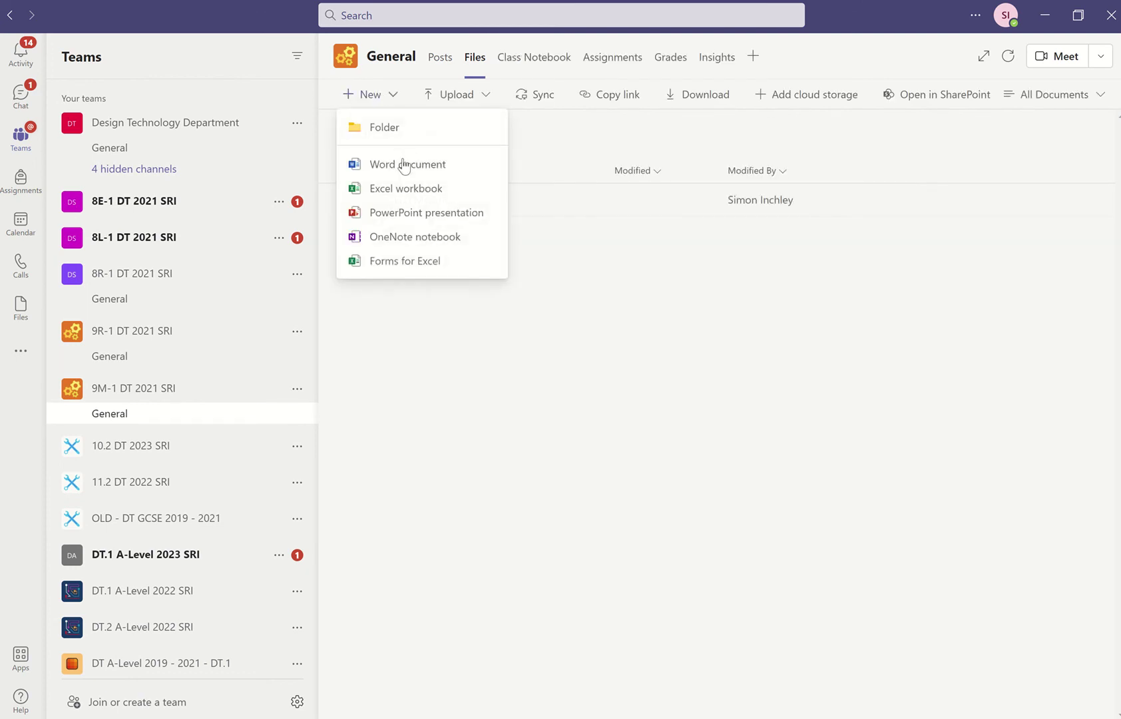
pyautogui.click(385, 127)
pyautogui.write('Phone Box')
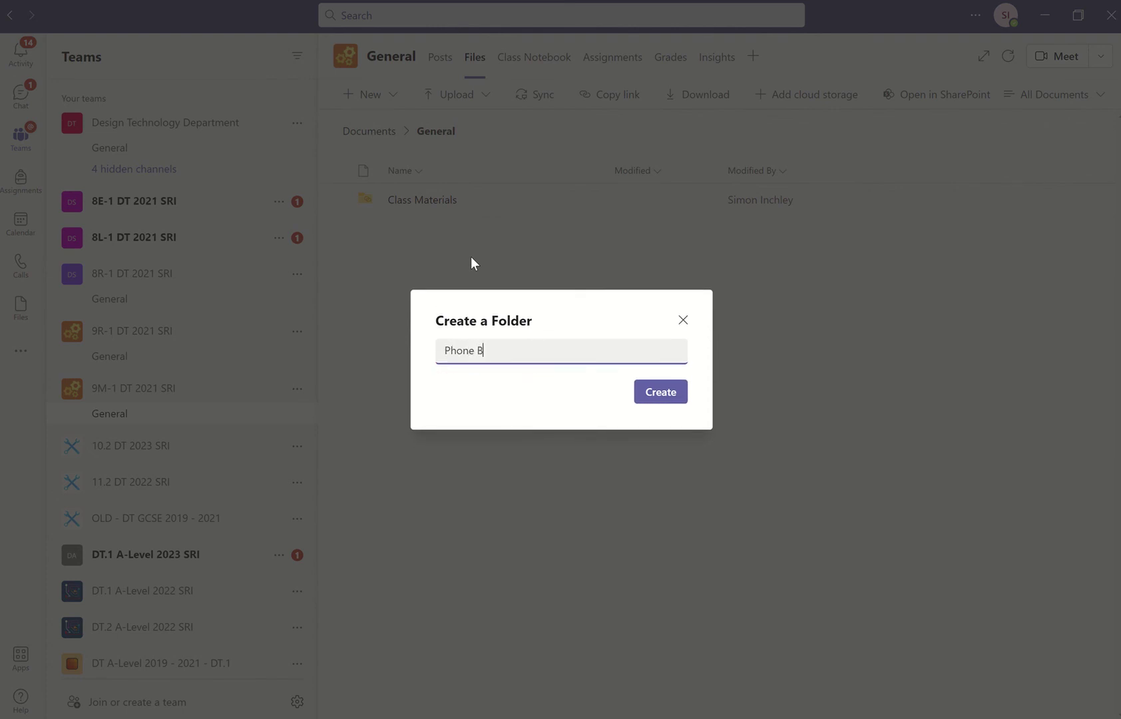
pyautogui.click(637, 397)
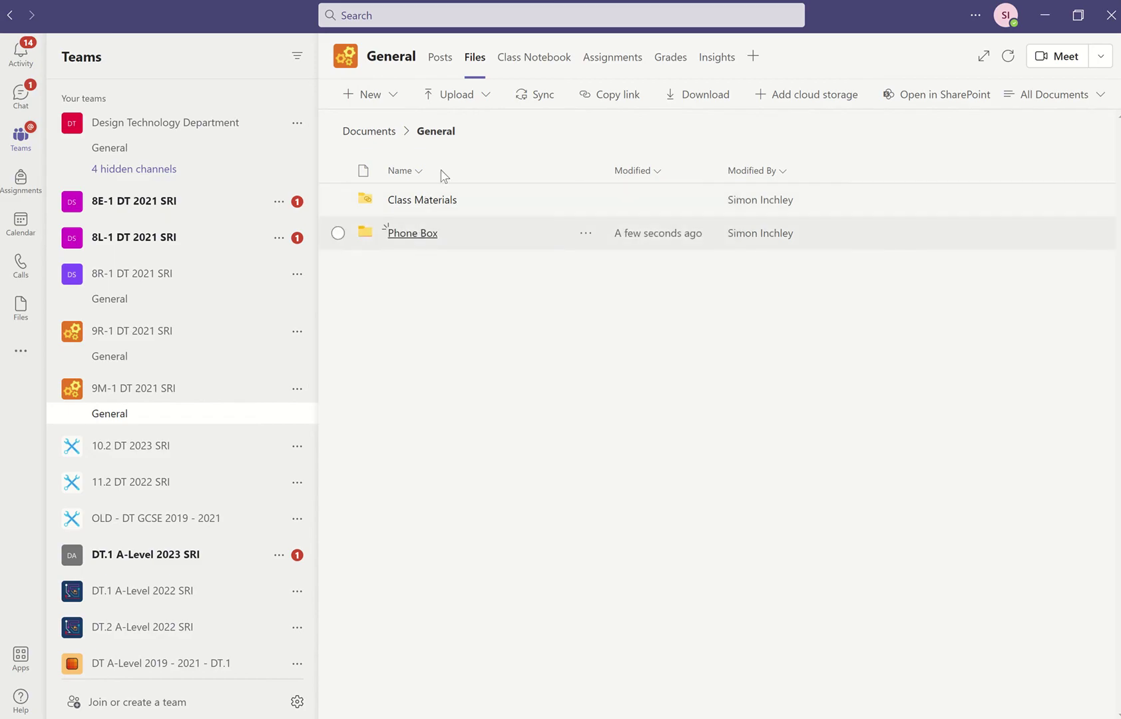
pyautogui.click(413, 232)
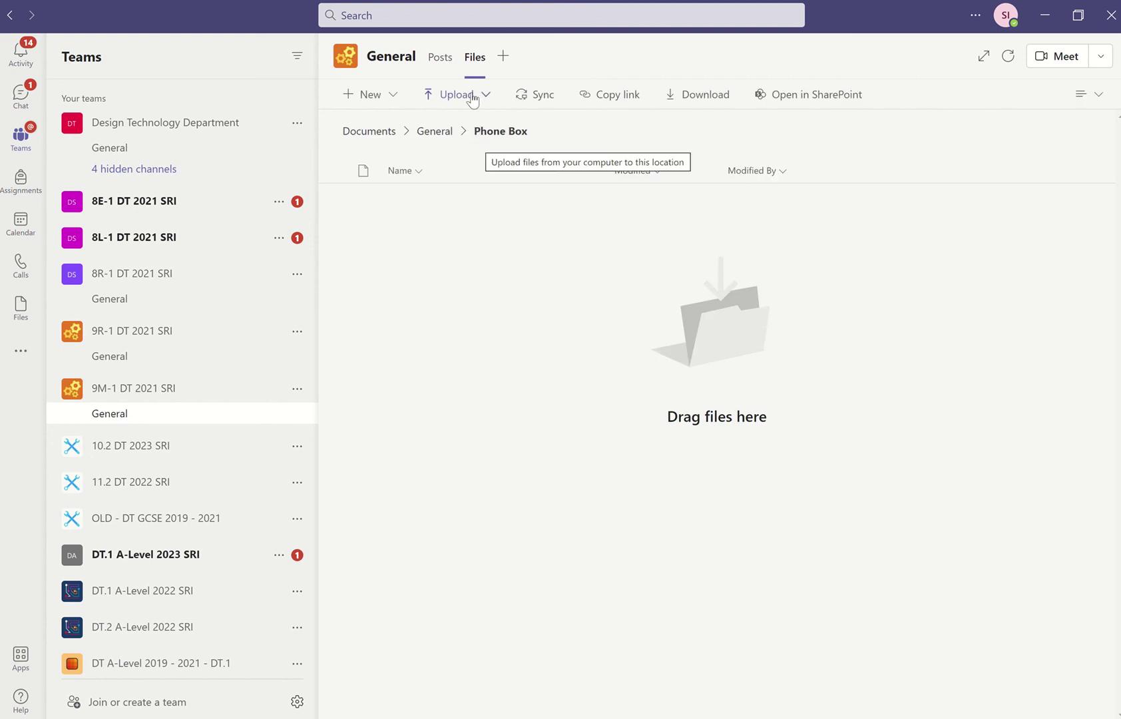
# - Pick the inner DXF for upload, then cancel, leaving the folder empty
pyautogui.click(472, 97)
pyautogui.click(446, 128)
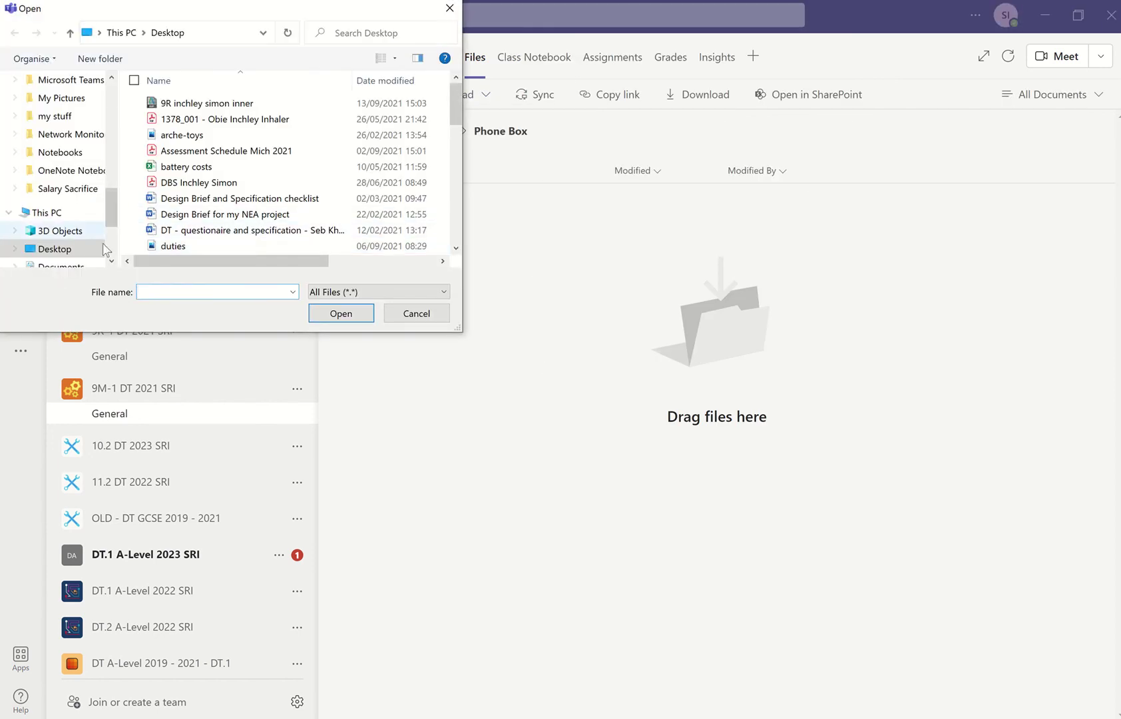
pyautogui.click(229, 104)
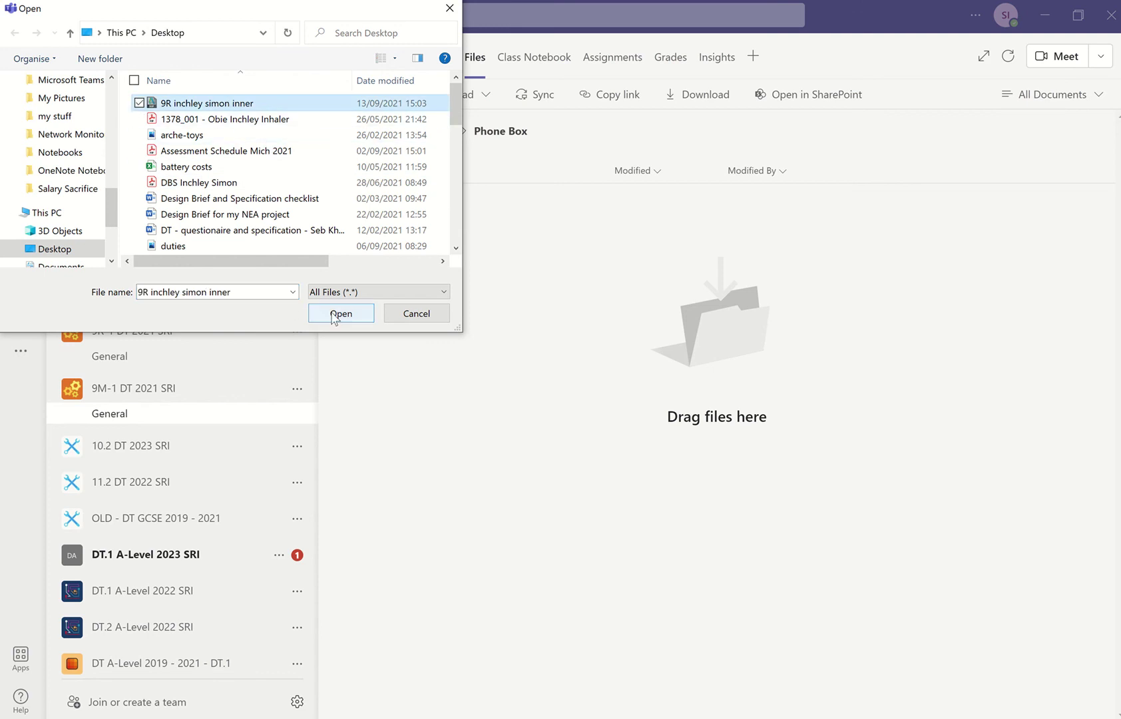
pyautogui.click(339, 313)
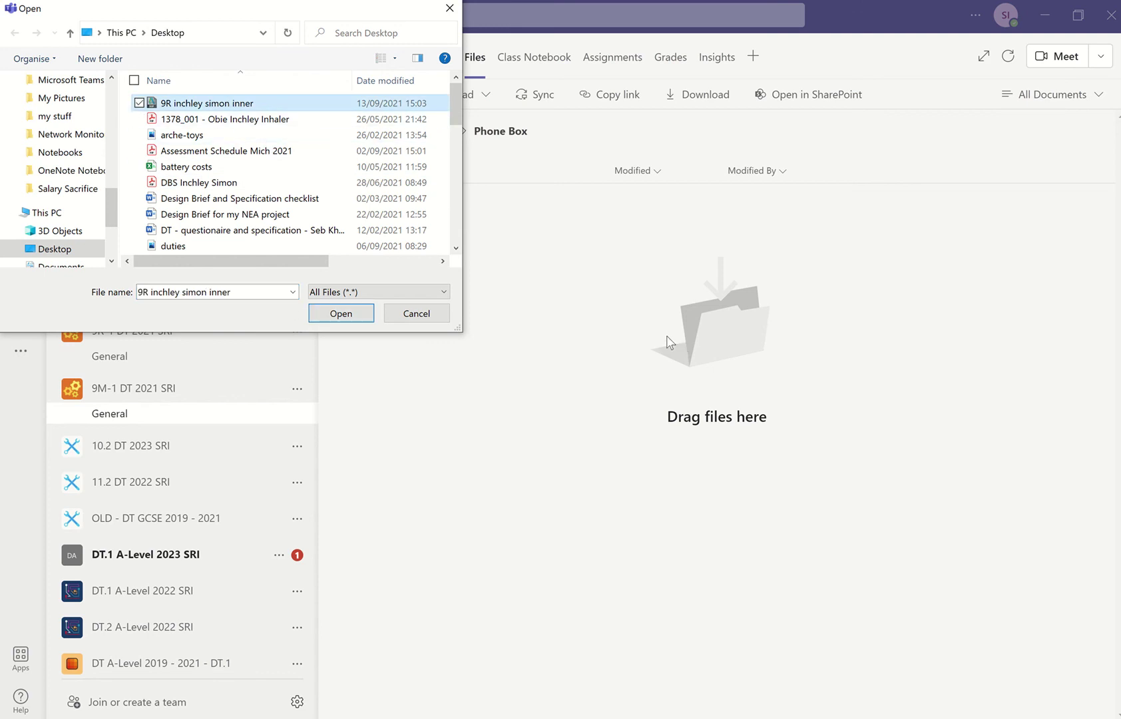
pyautogui.click(413, 312)
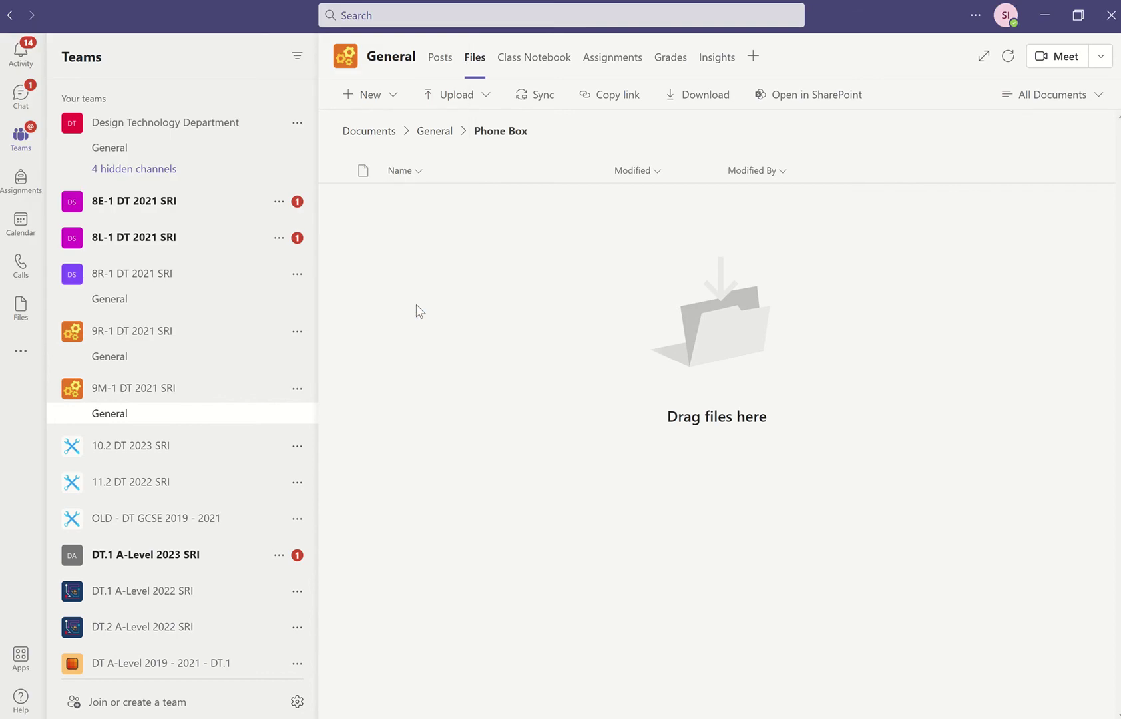